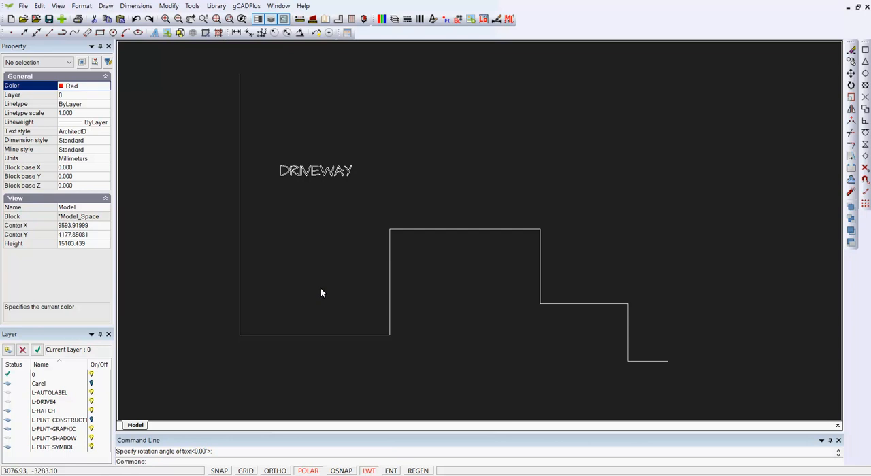
# Start a polyline at 0,0 over the existing house outline, with segments 6000 right, 4250 up and 6030 right
pyautogui.click(302, 335)
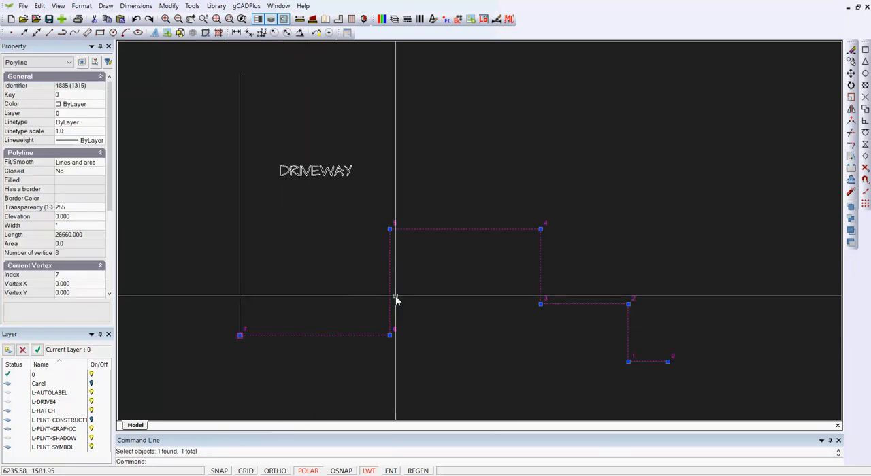
pyautogui.press('Escape')
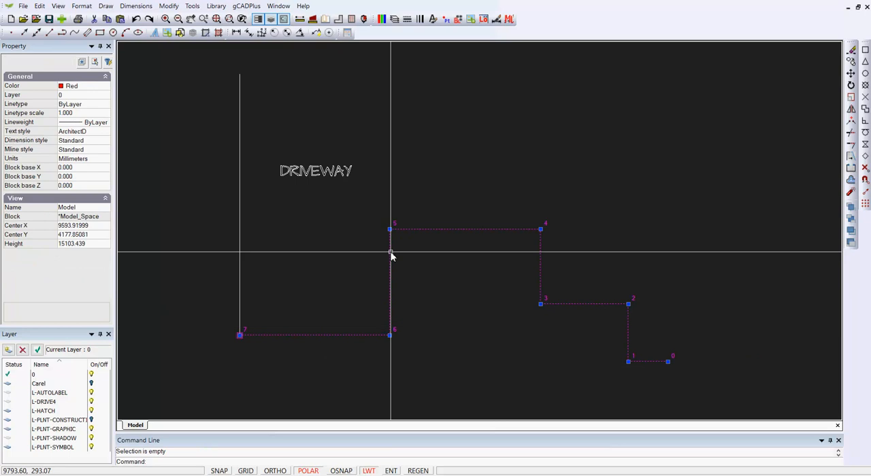
pyautogui.click(105, 6)
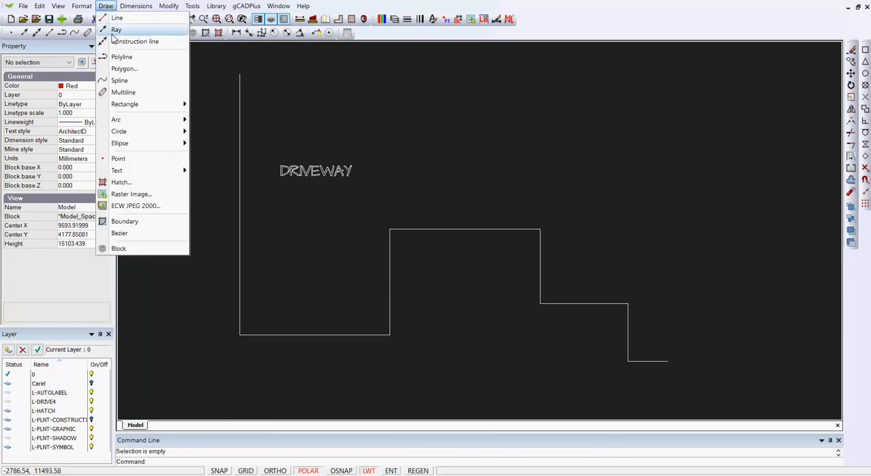
pyautogui.click(136, 57)
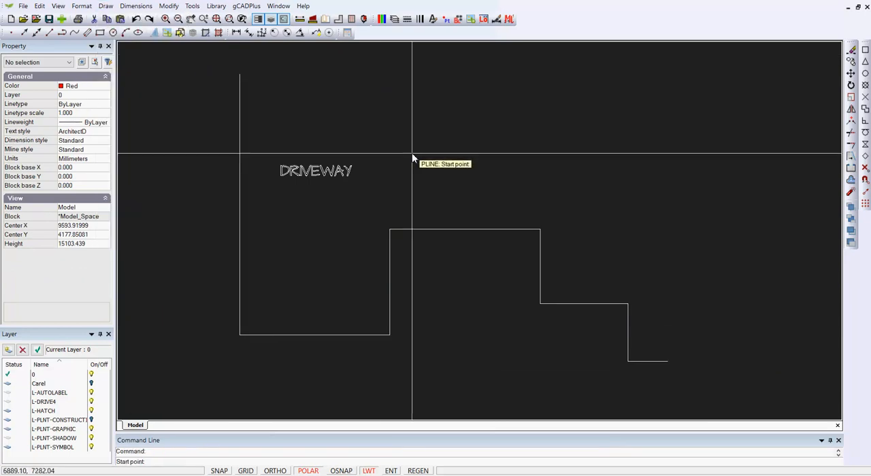
pyautogui.press('Return')
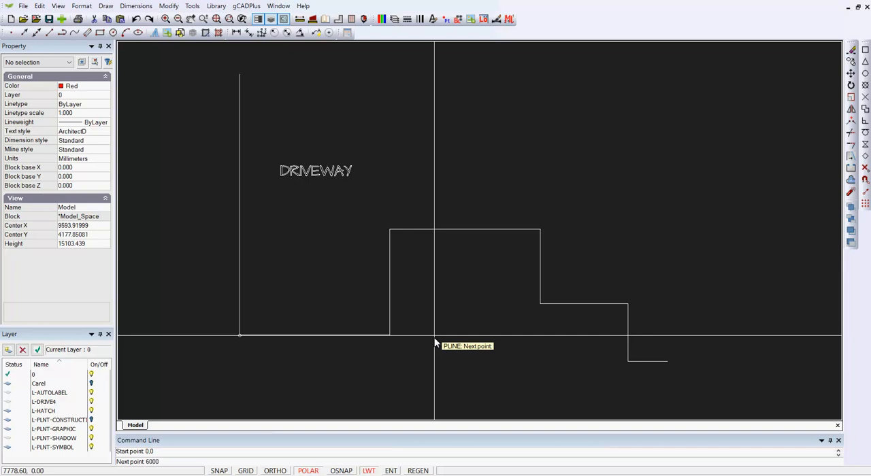
pyautogui.press('Return')
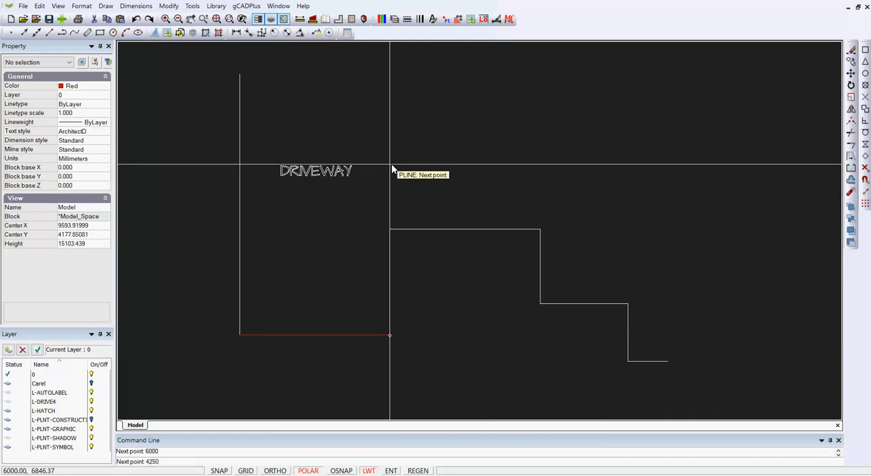
pyautogui.press('Return')
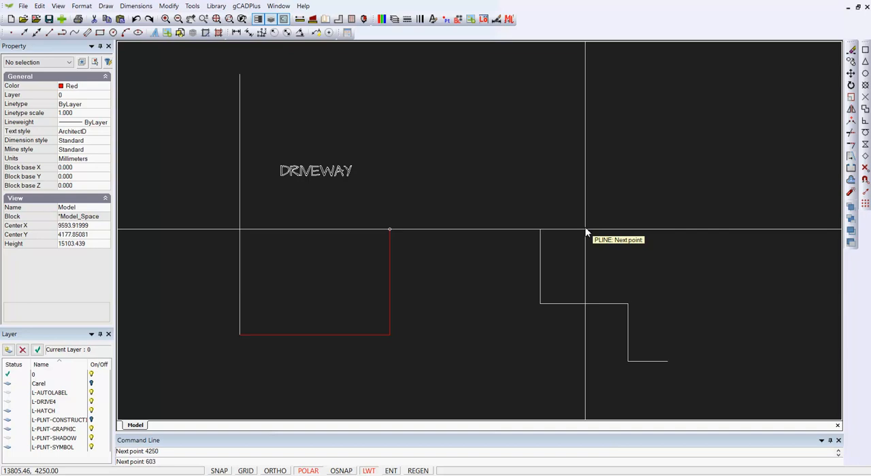
pyautogui.press('Return')
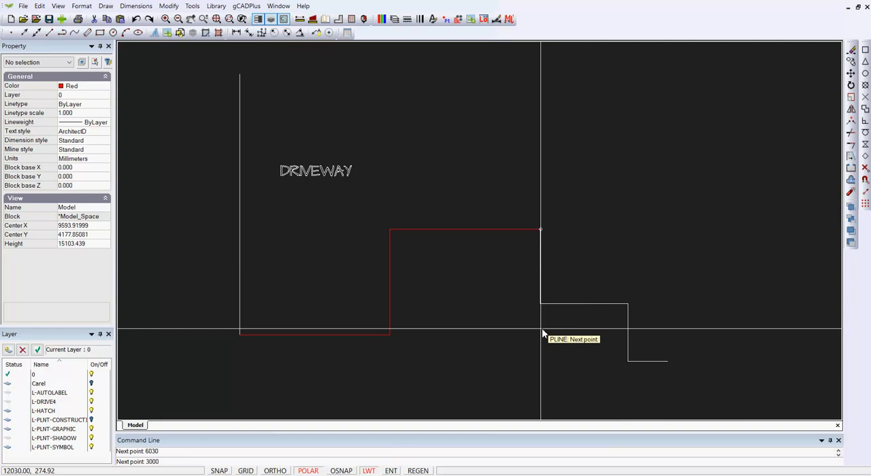
# Continue the polyline 3000 down, 3500 right, 2300 down and 1580 right, and finish it as an open polyline
pyautogui.write('3000')
pyautogui.press('Return')
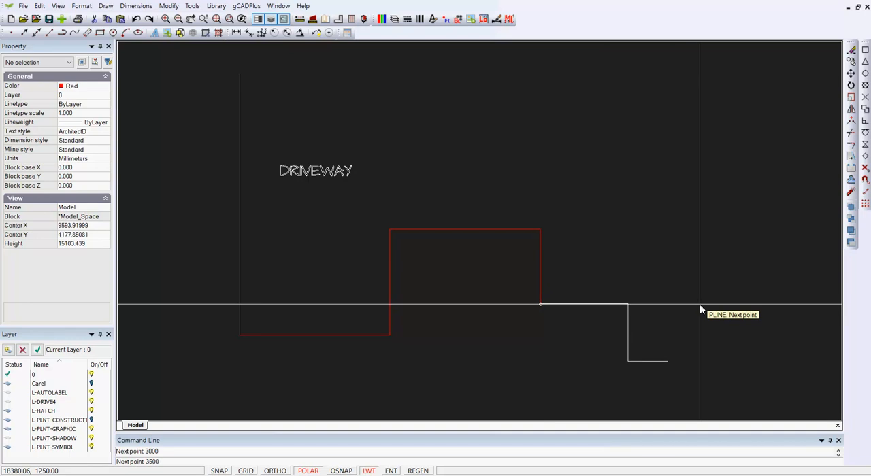
pyautogui.press('Return')
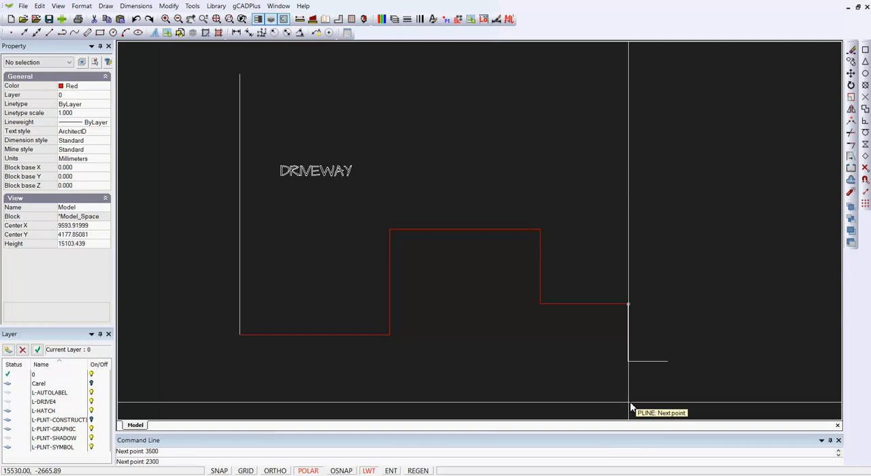
pyautogui.press('Return')
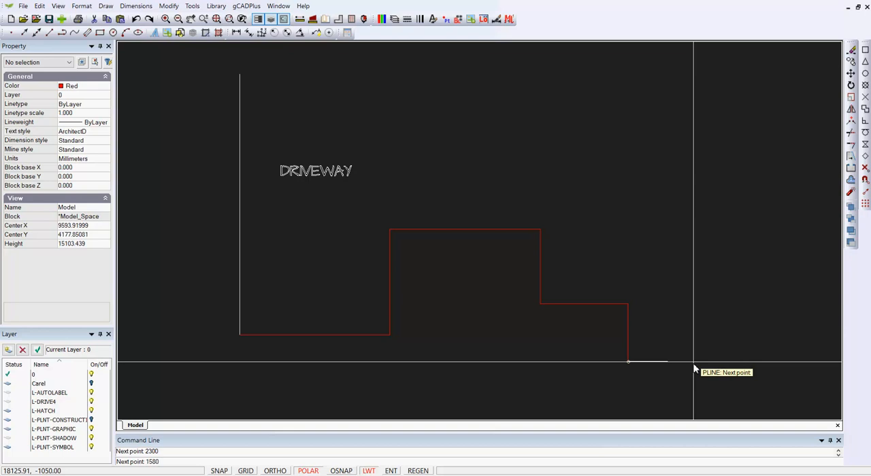
pyautogui.press('Return')
pyautogui.rightClick(703, 347)
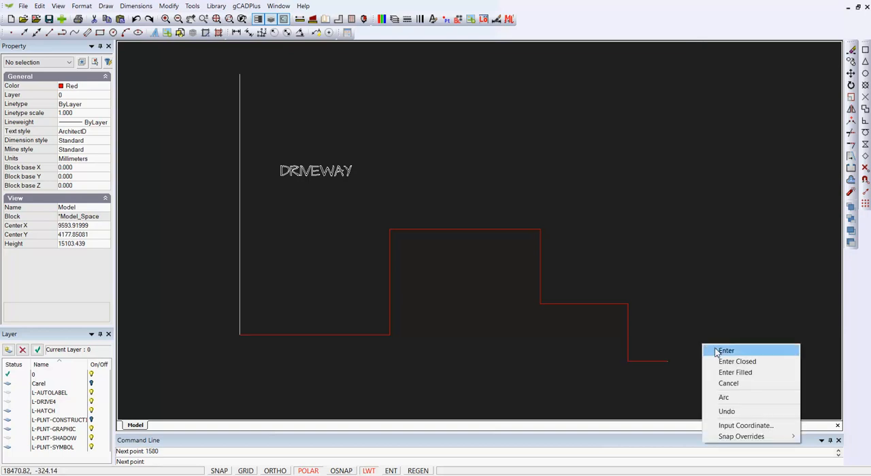
pyautogui.click(724, 351)
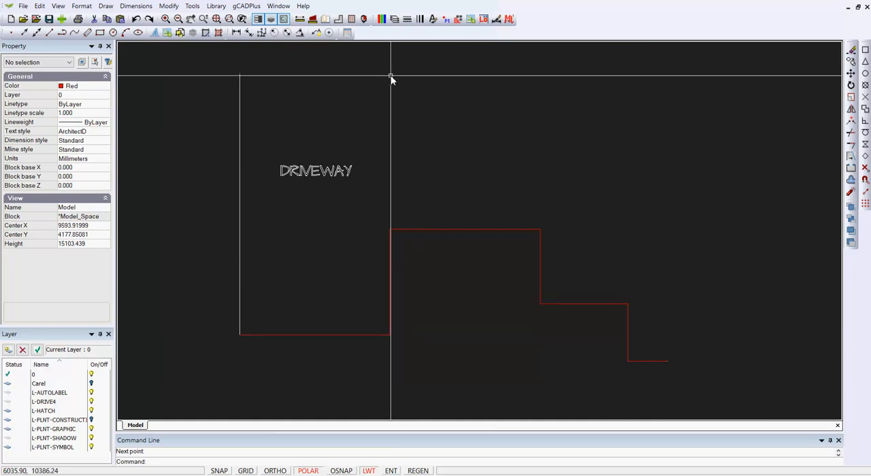
# Turn on the hidden layer listed directly below layer 0 and apply the layer change
pyautogui.click(394, 20)
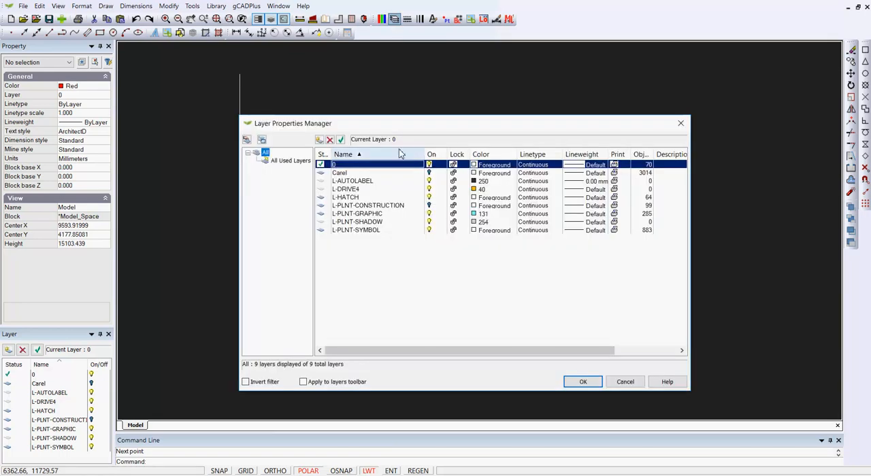
pyautogui.click(428, 173)
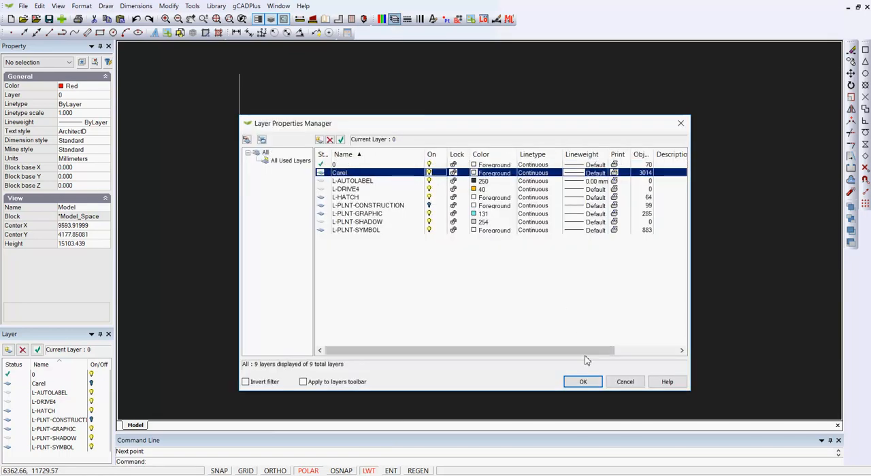
pyautogui.click(582, 381)
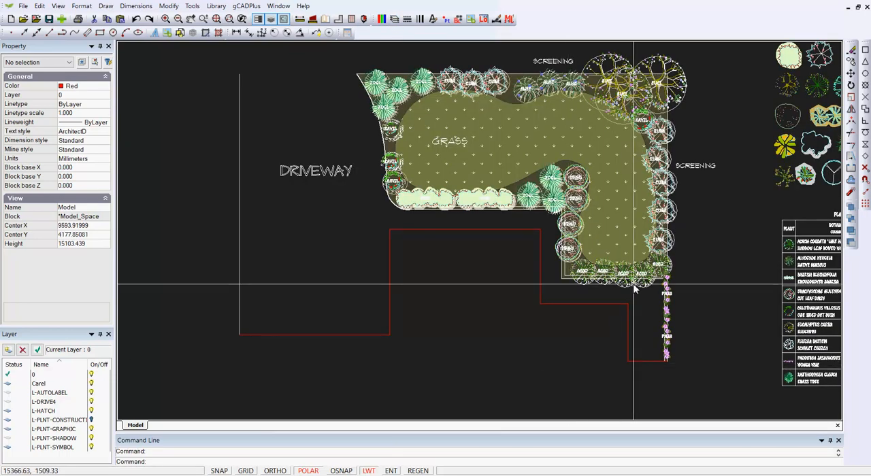
# Change the drawing area's background color to white
pyautogui.moveTo(622, 224); pyautogui.dragTo(493, 260, button='middle')
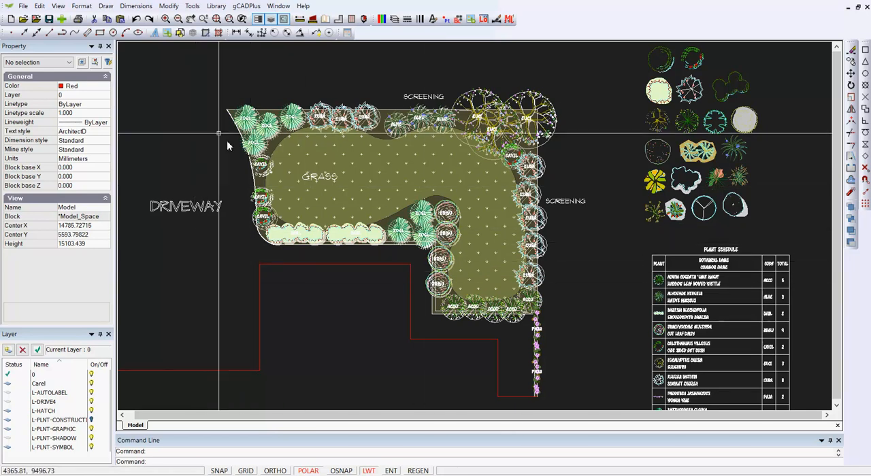
pyautogui.click(59, 7)
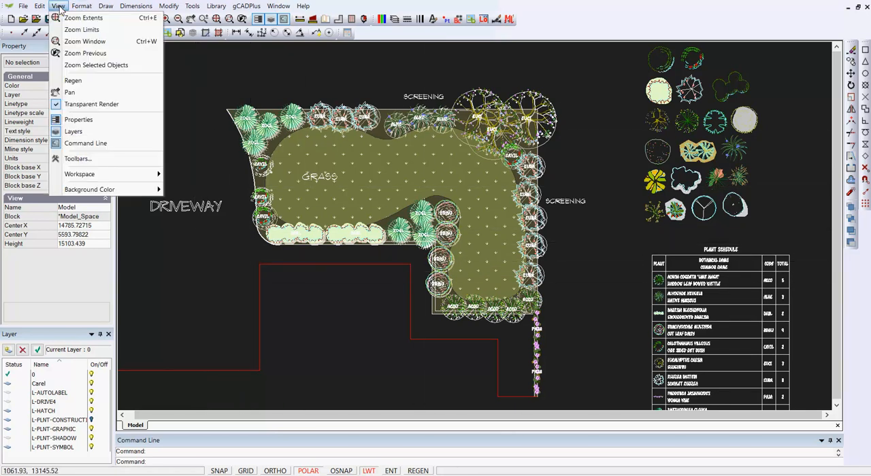
pyautogui.moveTo(136, 190)
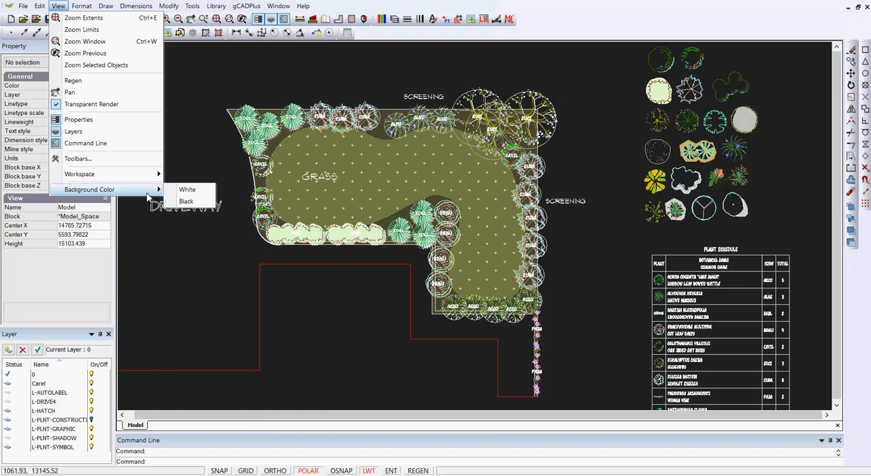
pyautogui.click(187, 187)
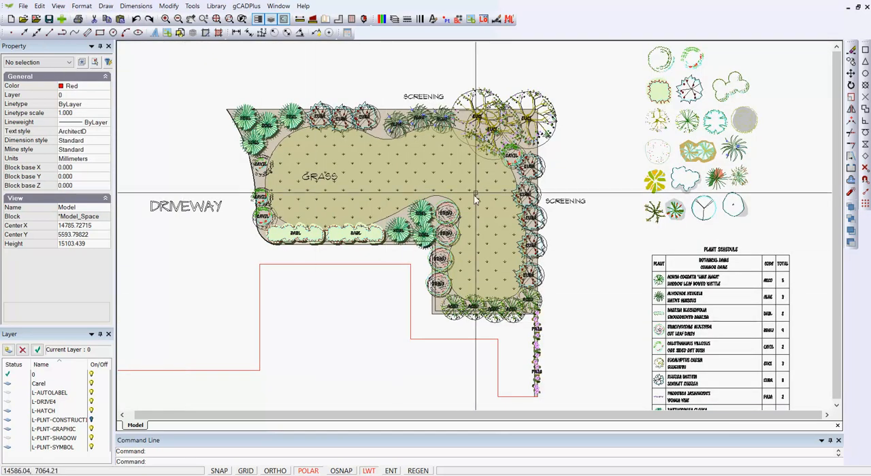
# Add a new layout to the drawing
pyautogui.moveTo(293, 293); pyautogui.dragTo(321, 291, button='middle')
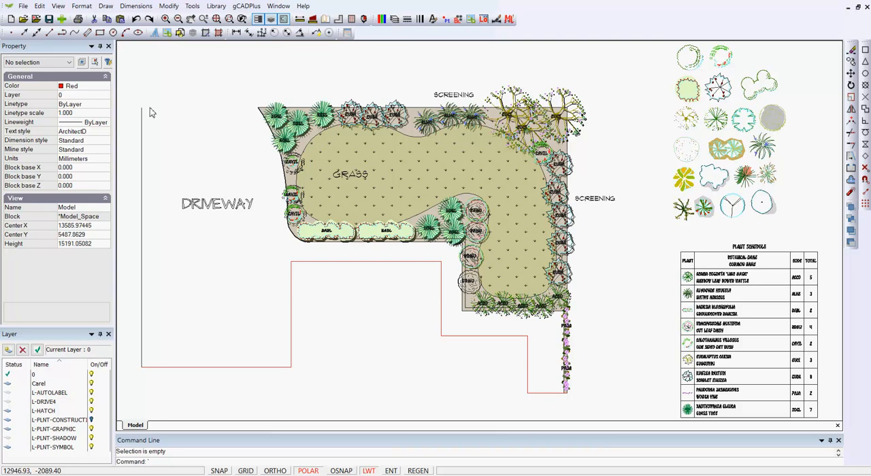
pyautogui.click(82, 6)
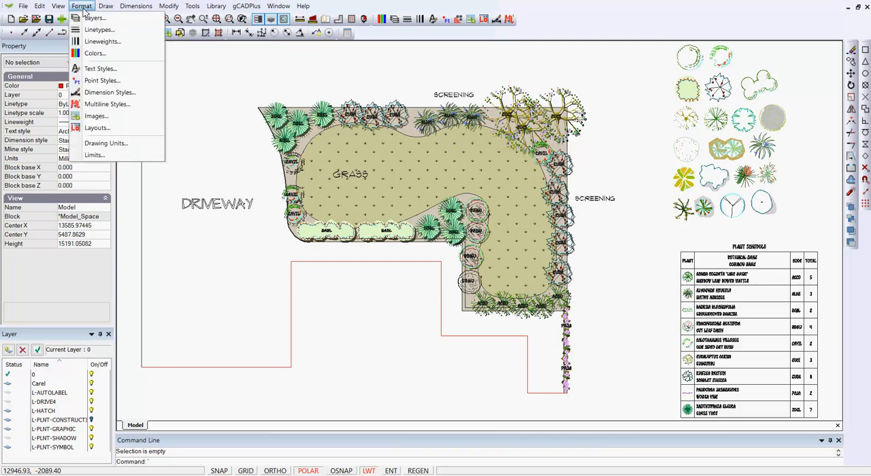
pyautogui.click(99, 127)
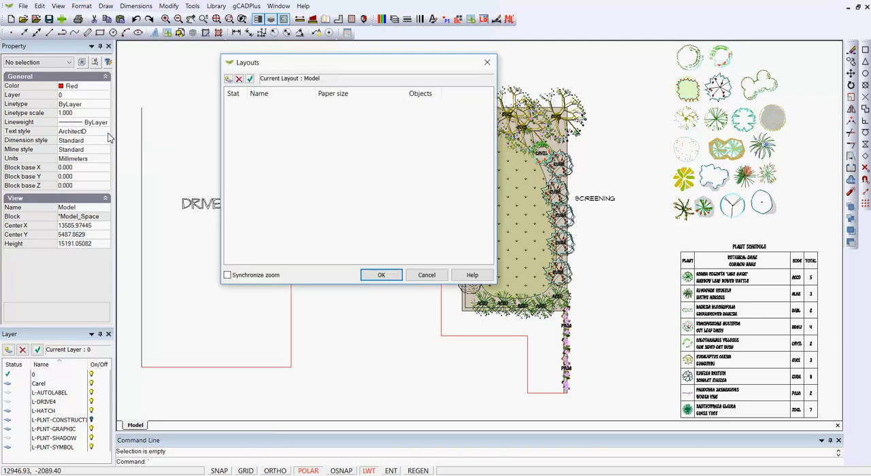
pyautogui.click(229, 78)
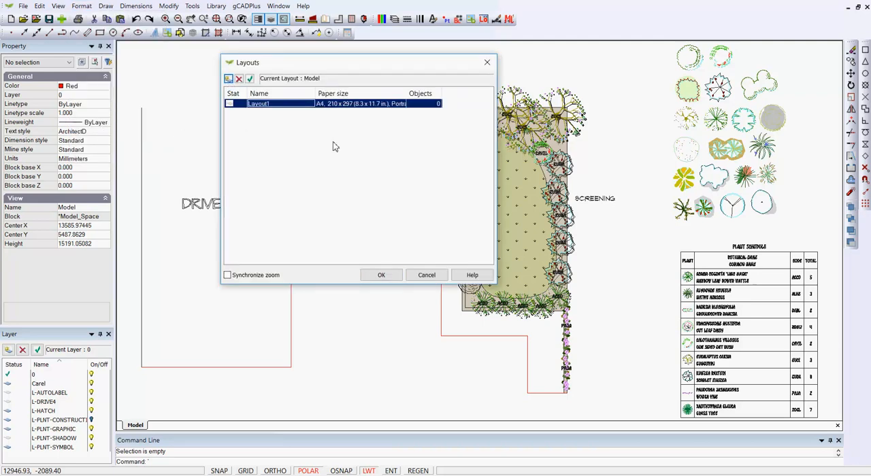
# Set the new layout's paper size to A3, 297 x 420, in landscape orientation and accept the layout settings
pyautogui.click(360, 109)
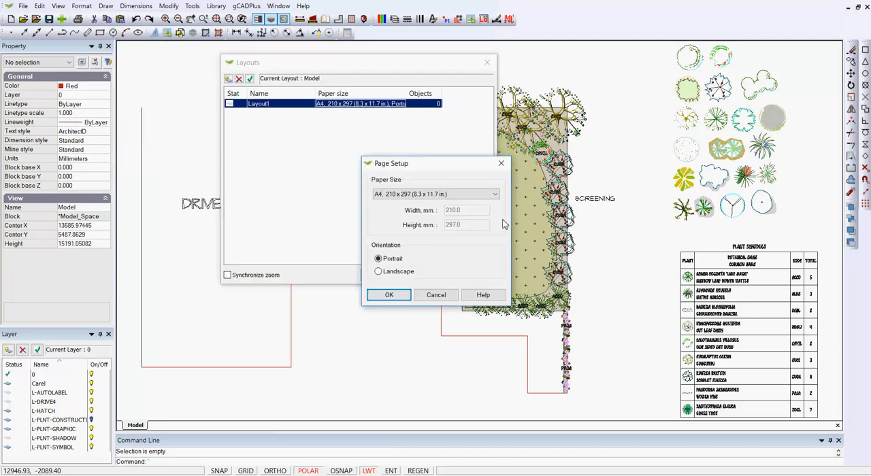
pyautogui.click(496, 194)
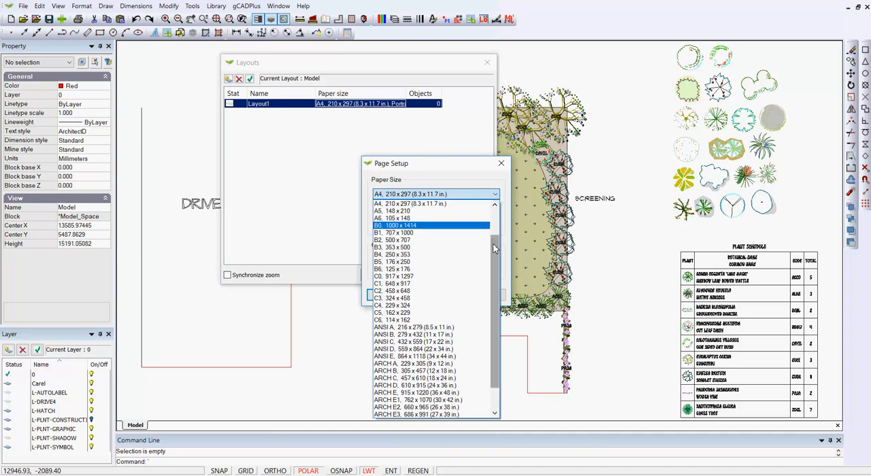
pyautogui.scroll(2, 478, 230)
pyautogui.click(476, 226)
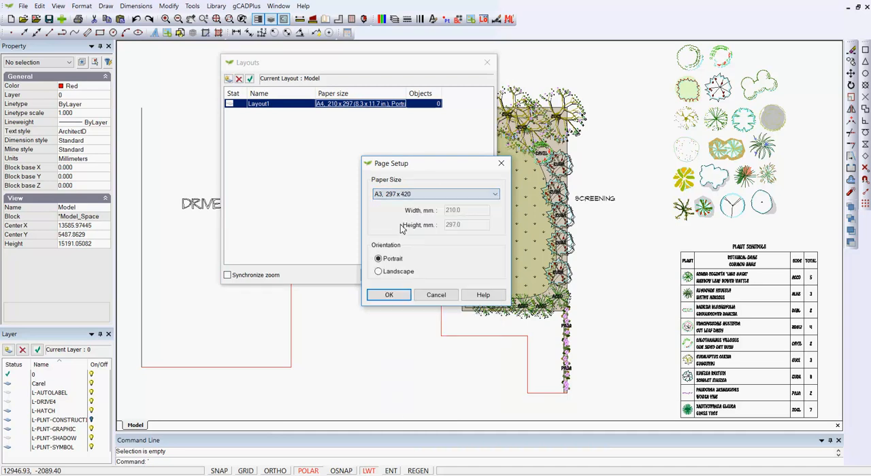
pyautogui.click(378, 272)
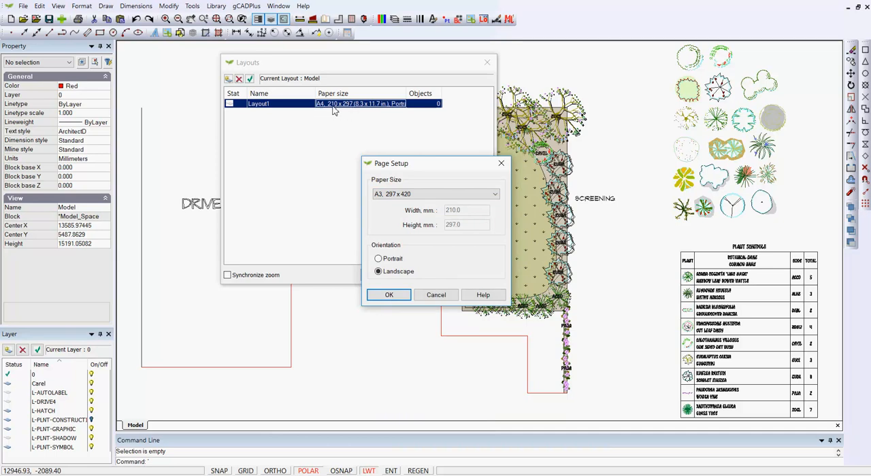
pyautogui.click(383, 295)
pyautogui.click(383, 276)
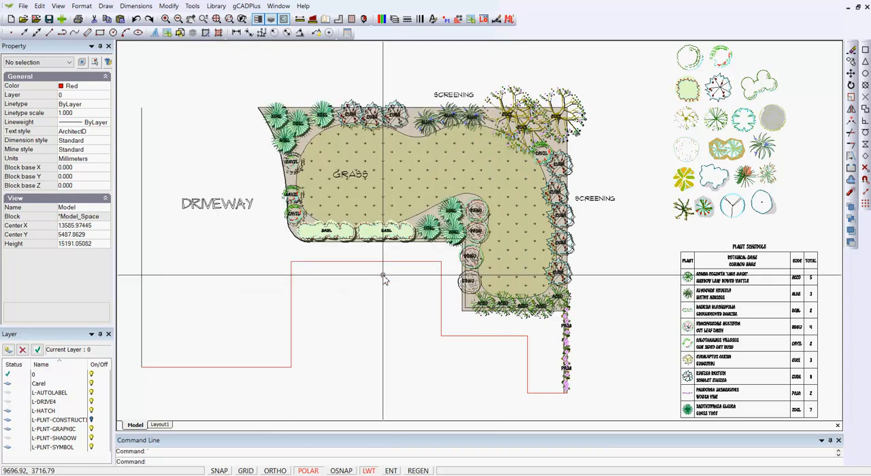
# Open Layout1 and turn off its grid display
pyautogui.click(160, 424)
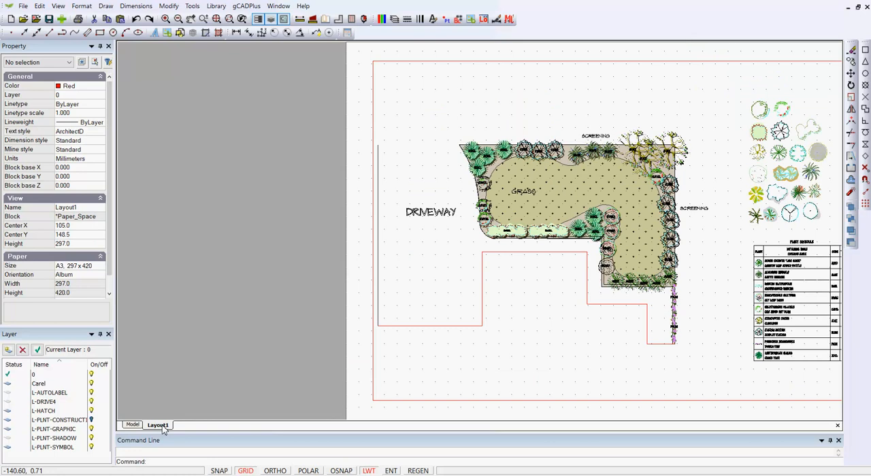
pyautogui.rightClick(270, 243)
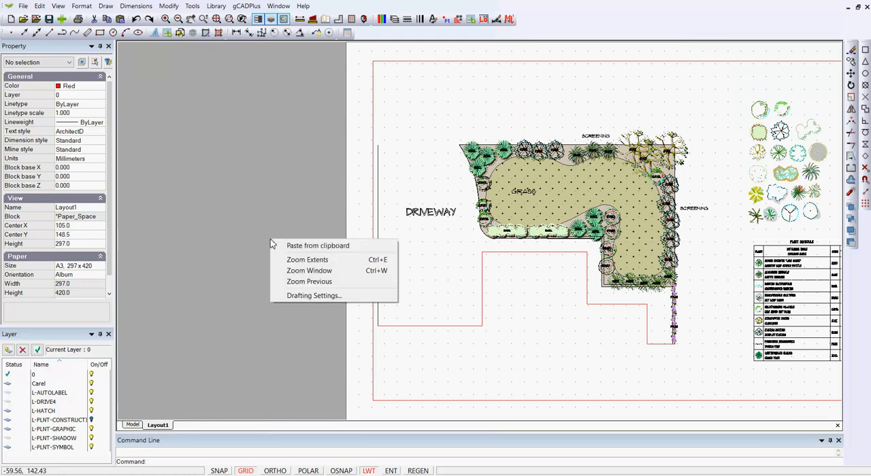
pyautogui.click(298, 260)
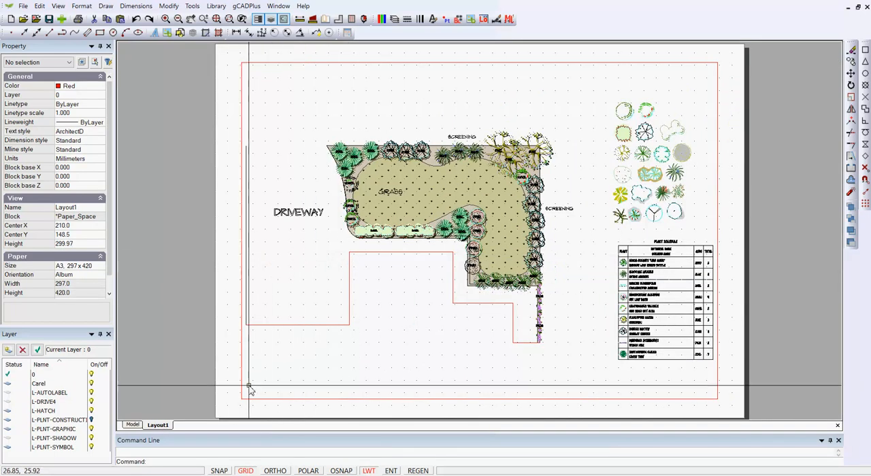
pyautogui.click(245, 471)
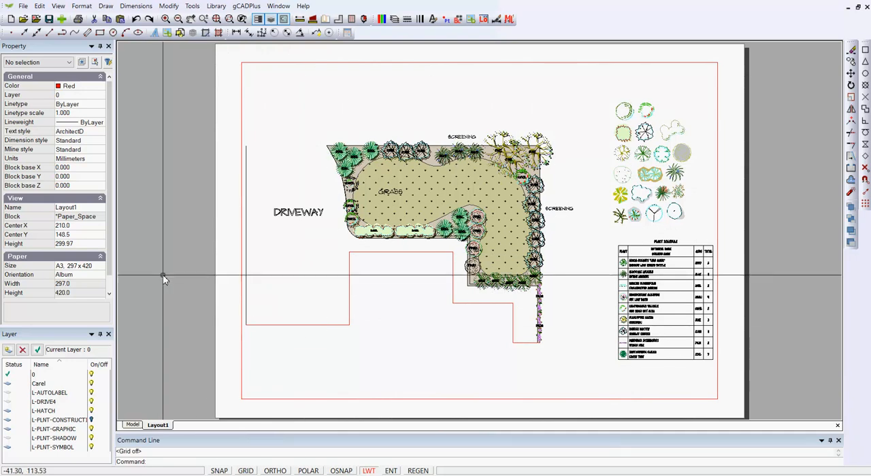
# Measure the width of the layout sheet along its upper edge
pyautogui.click(299, 20)
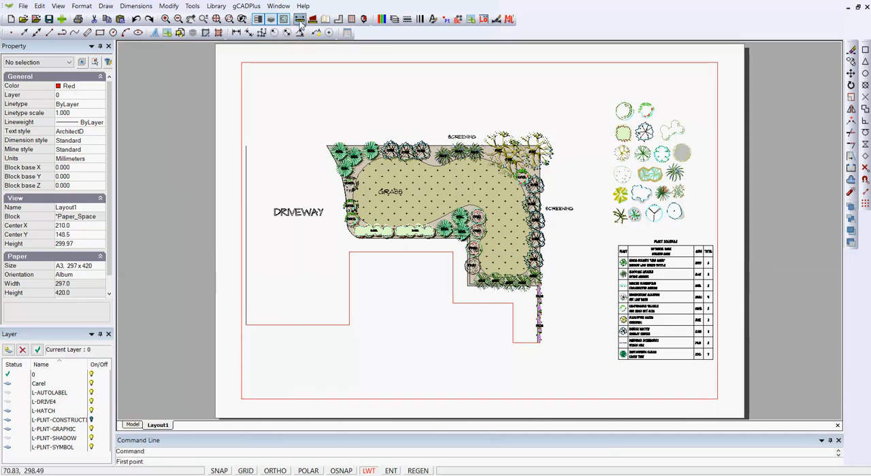
pyautogui.click(217, 49)
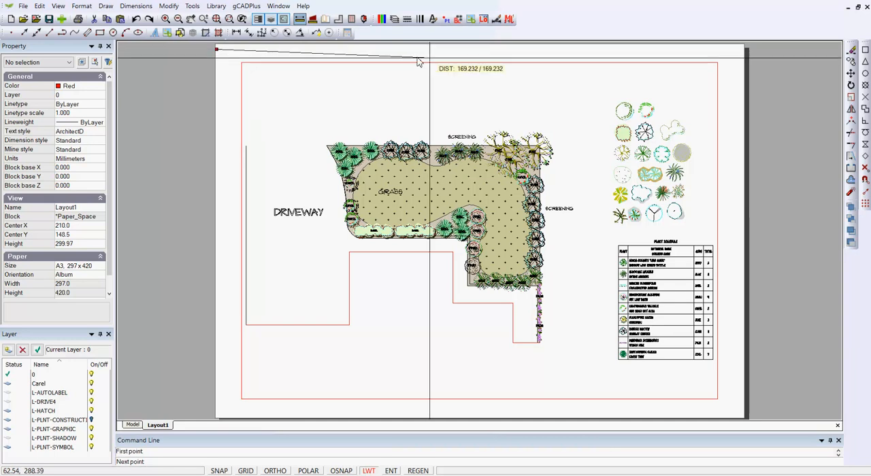
pyautogui.click(745, 53)
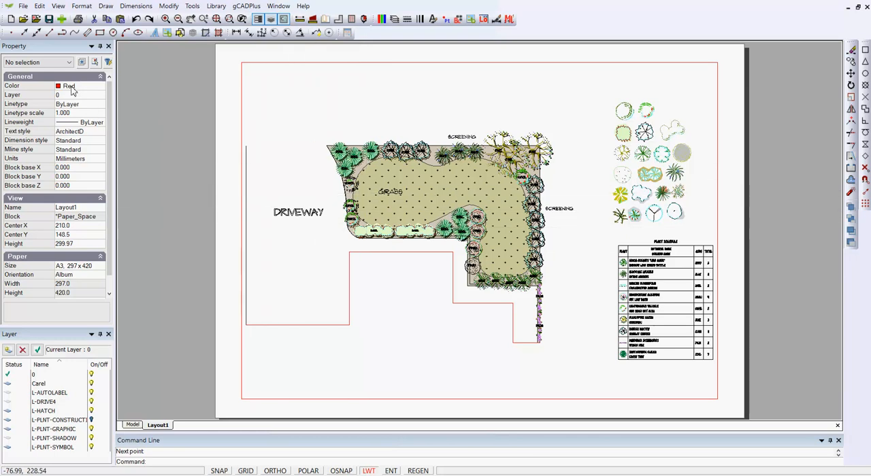
# Open the layout viewport's view frame in model space and shrink it from its upper-right corner
pyautogui.click(293, 63)
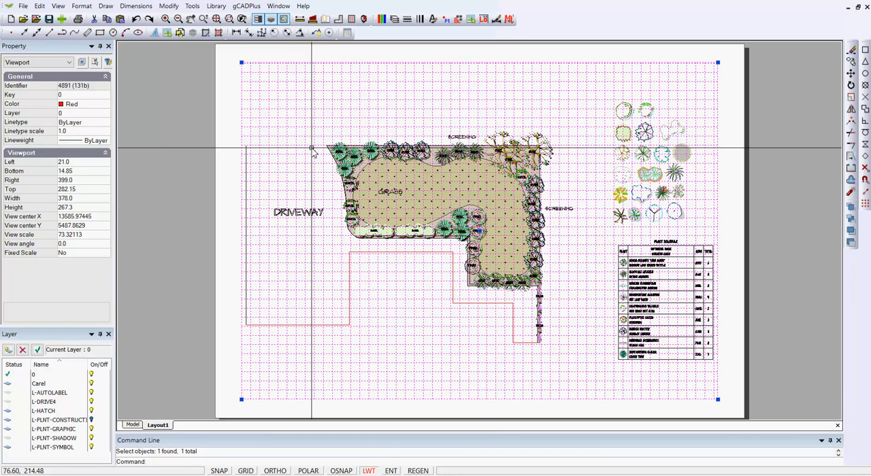
pyautogui.doubleClick(408, 101)
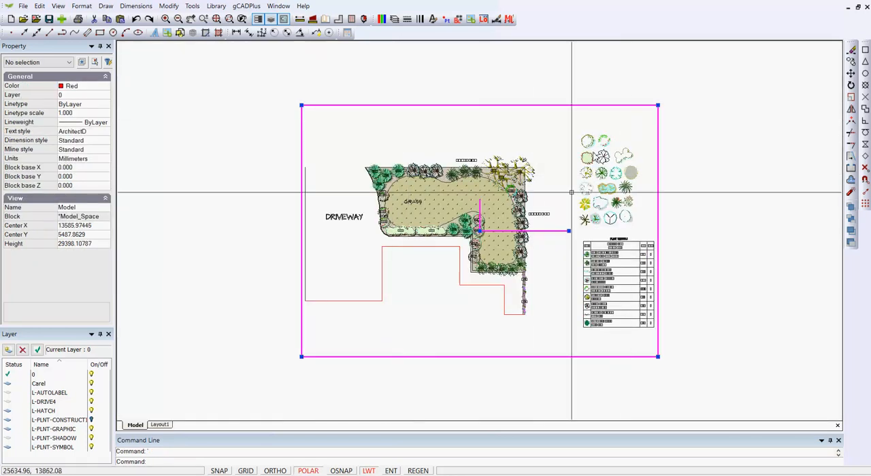
pyautogui.click(657, 105)
pyautogui.click(601, 131)
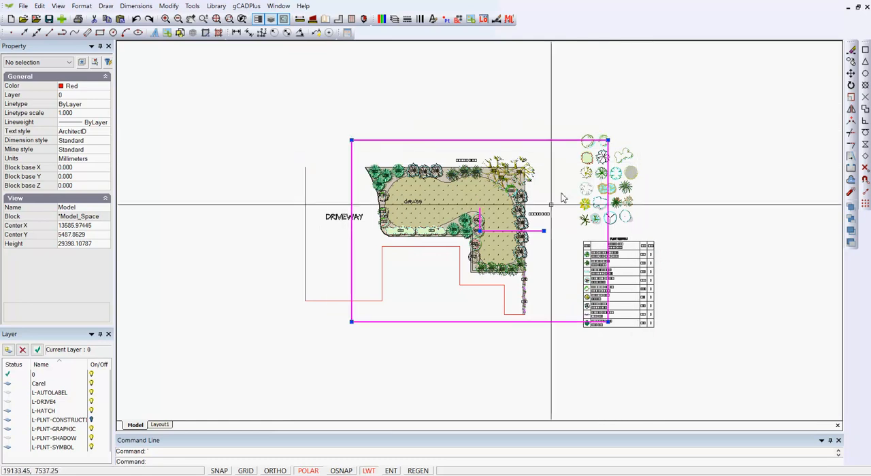
# Move the view frame over the house and garden, leaving out the plant symbols and schedule, and display it on the layout
pyautogui.click(479, 231)
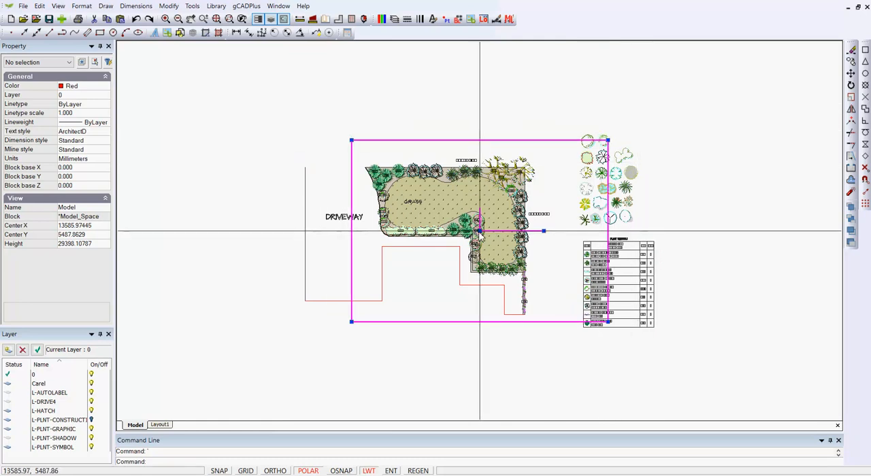
pyautogui.click(424, 233)
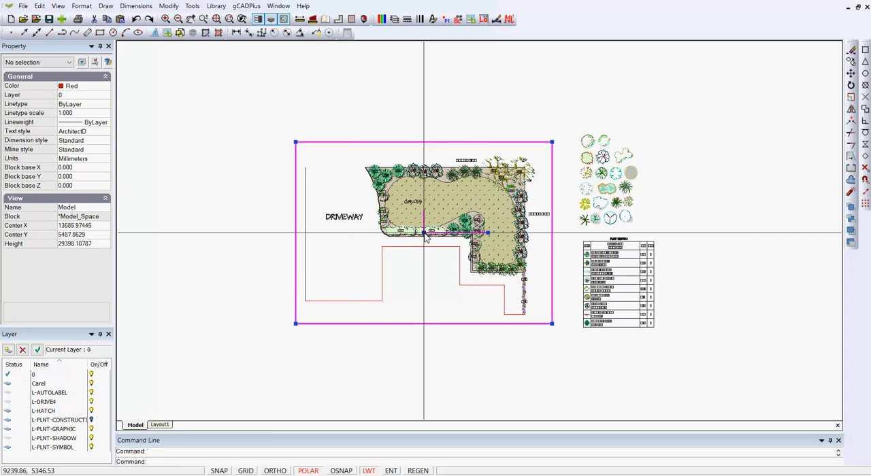
pyautogui.rightClick(420, 157)
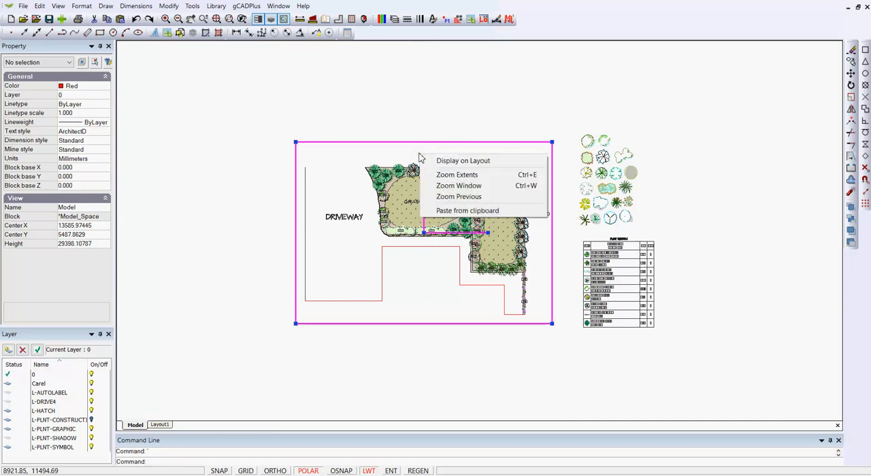
pyautogui.click(449, 160)
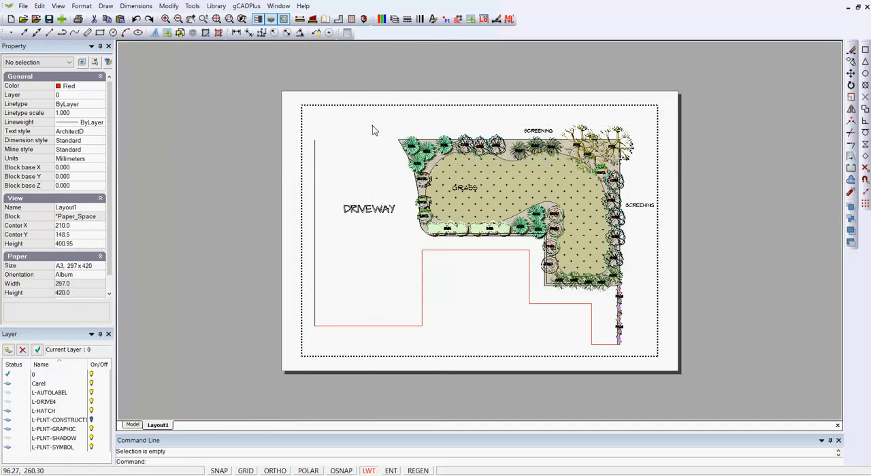
# Set the viewport border's color to index color 255 and deselect the viewport
pyautogui.click(364, 127)
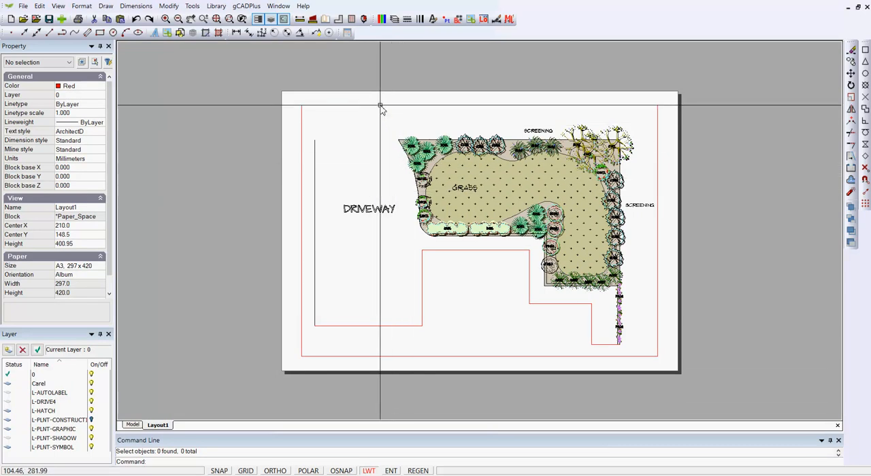
pyautogui.click(381, 106)
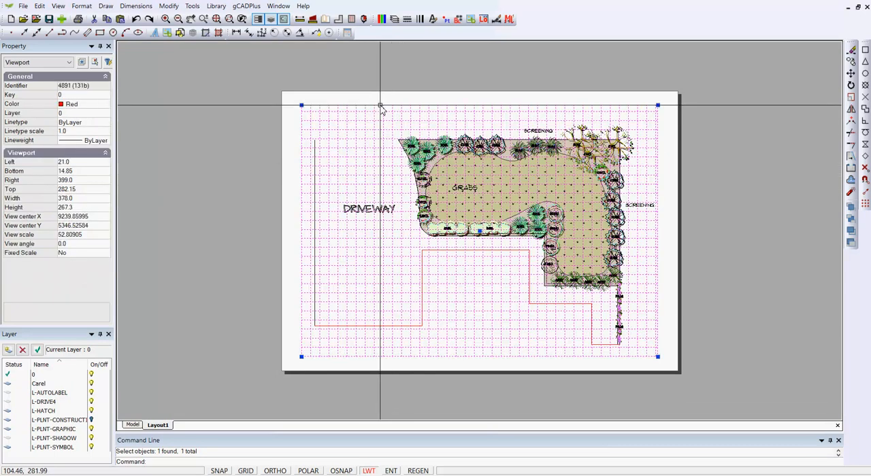
pyautogui.click(104, 107)
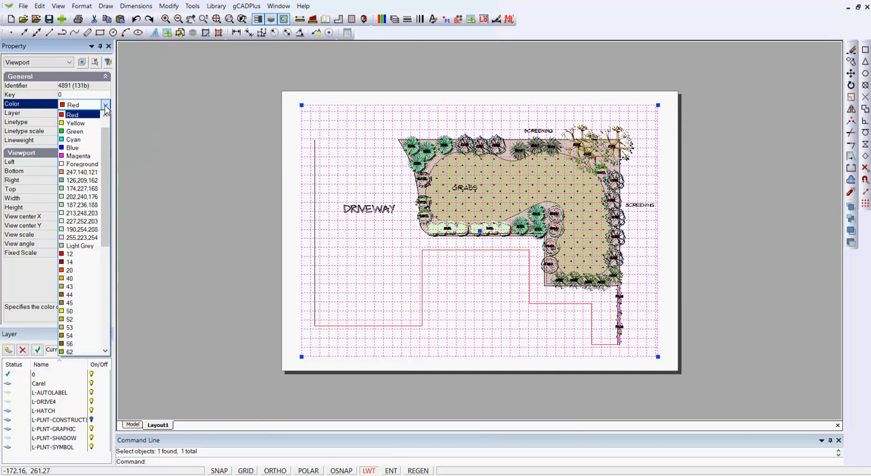
pyautogui.moveTo(105, 188); pyautogui.dragTo(88, 318)
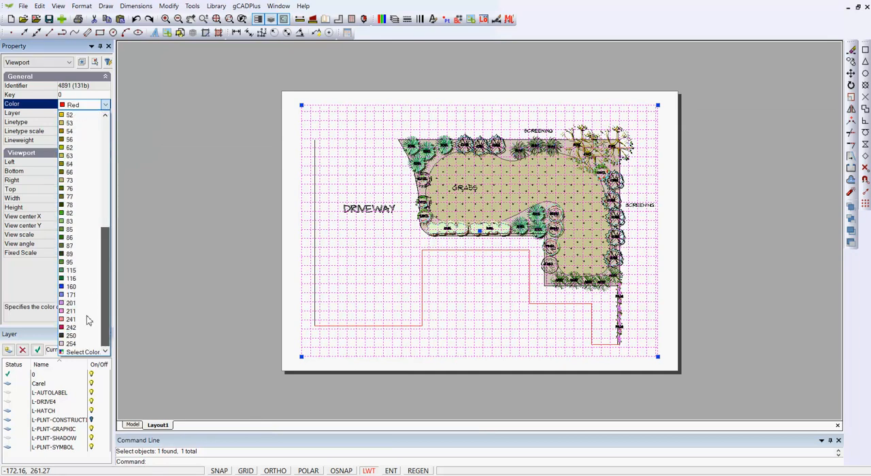
pyautogui.click(72, 352)
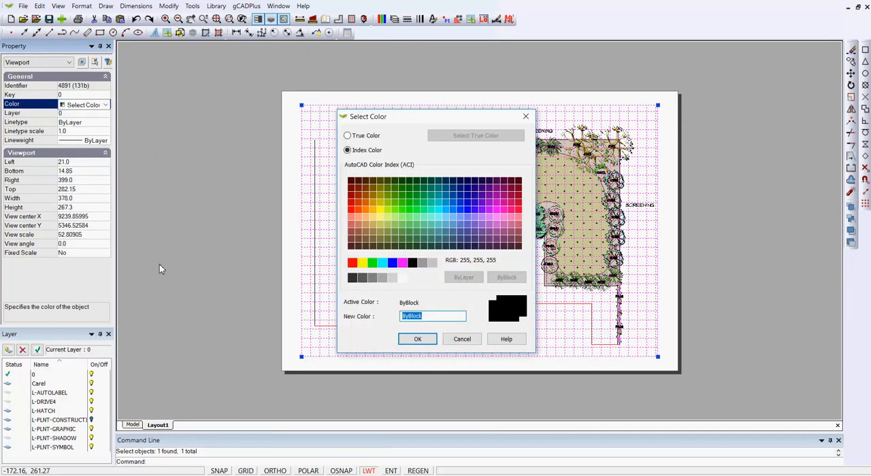
pyautogui.click(393, 278)
pyautogui.click(418, 338)
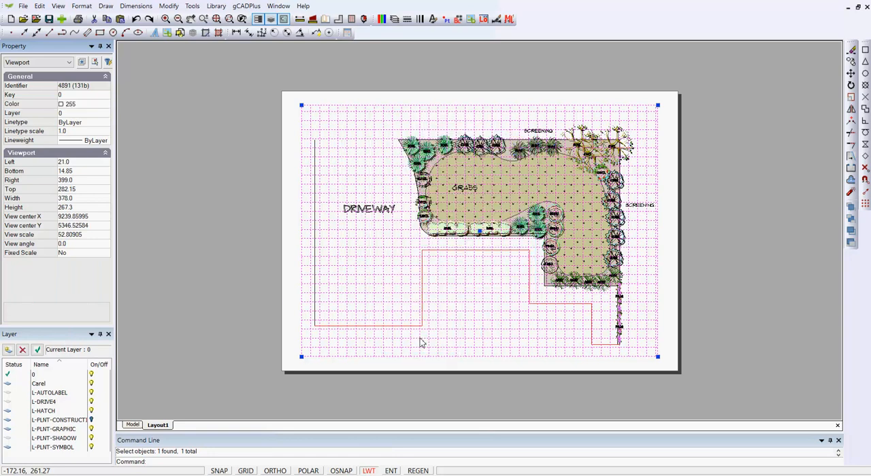
pyautogui.rightClick(213, 239)
pyautogui.click(228, 256)
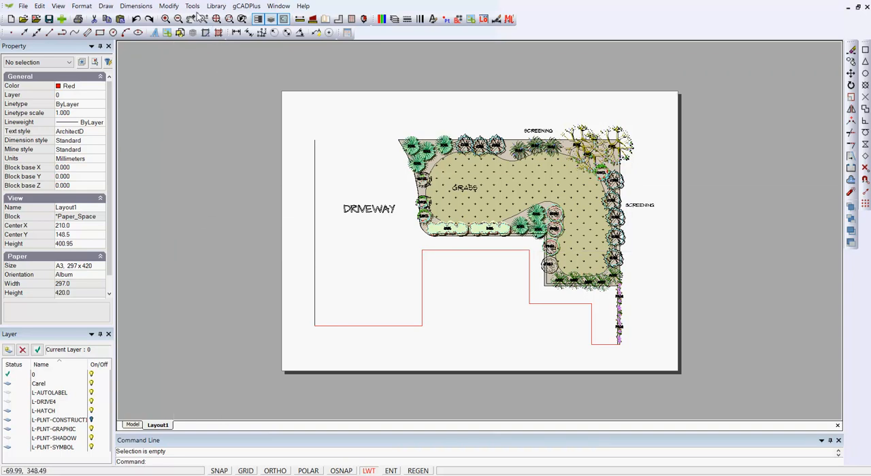
# Load 7DesignerLogos.lcd from the Logos folder of the Details library into the drawing's blocks
pyautogui.click(215, 6)
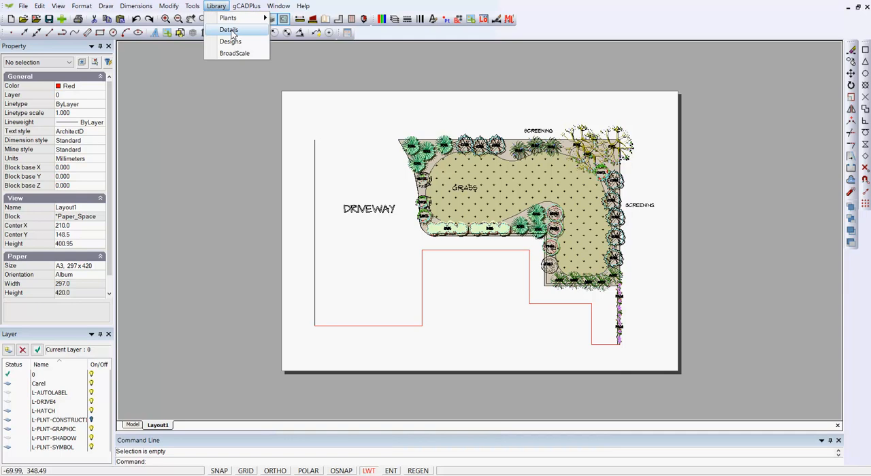
pyautogui.click(230, 30)
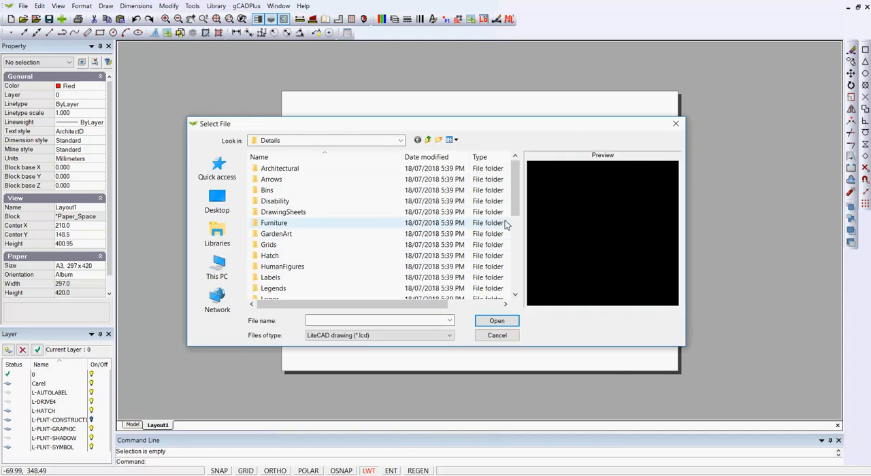
pyautogui.moveTo(515, 215); pyautogui.dragTo(516, 226)
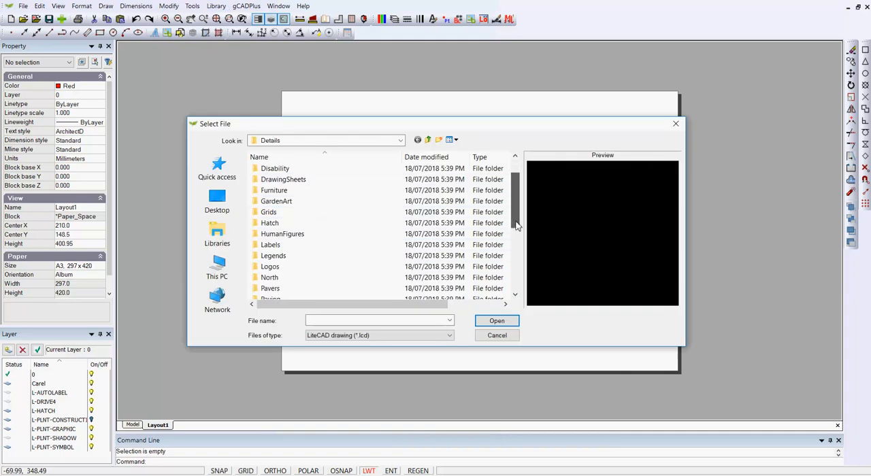
pyautogui.doubleClick(264, 267)
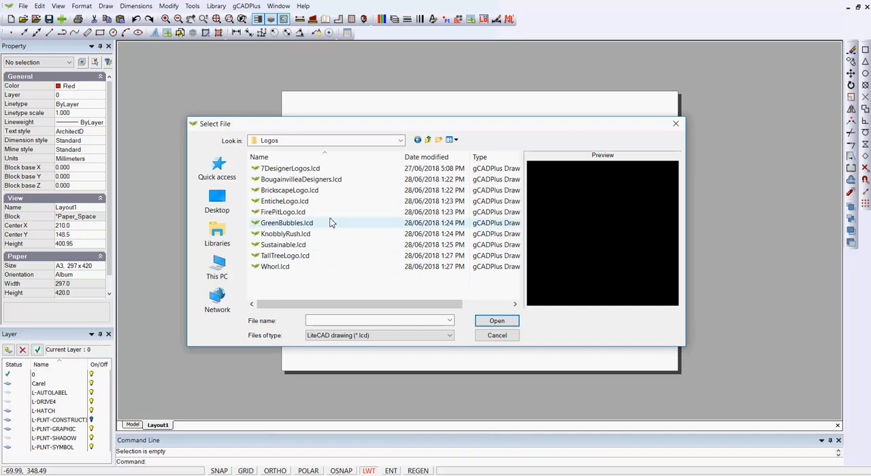
pyautogui.click(319, 168)
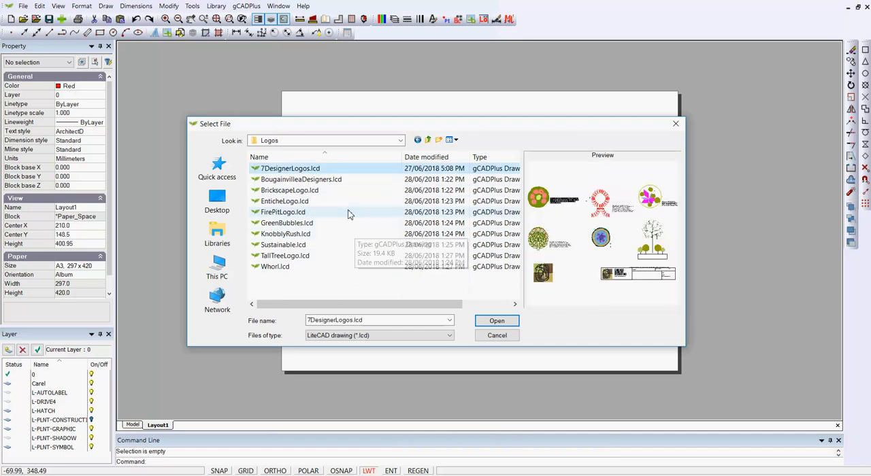
pyautogui.click(506, 324)
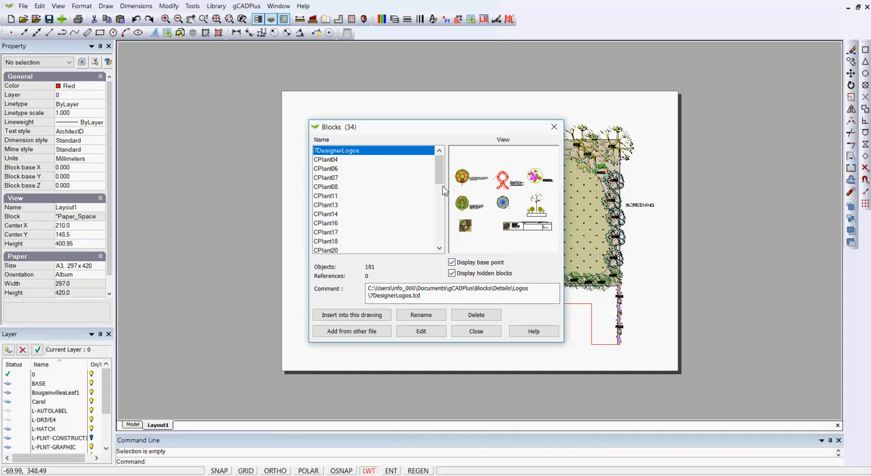
# Insert the UrrbraeLogo&Title block at scale 1.0 with its base point near the sheet's lower-right corner
pyautogui.moveTo(440, 182); pyautogui.dragTo(447, 242)
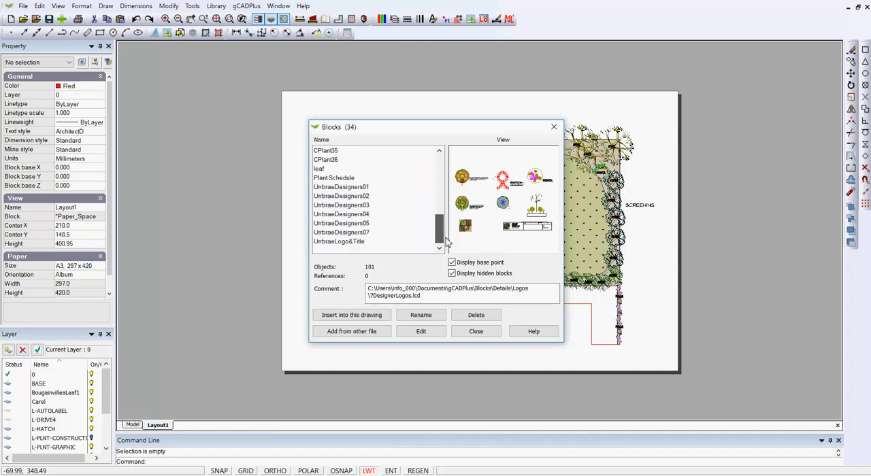
pyautogui.click(359, 233)
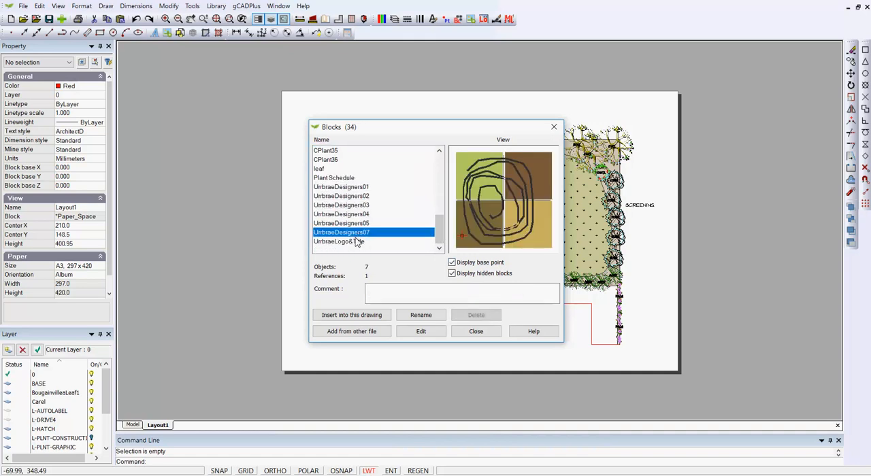
pyautogui.click(350, 224)
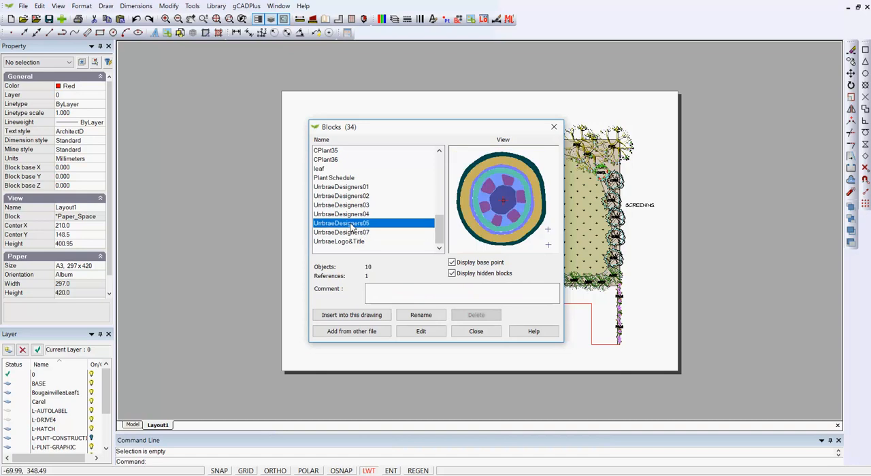
pyautogui.click(347, 242)
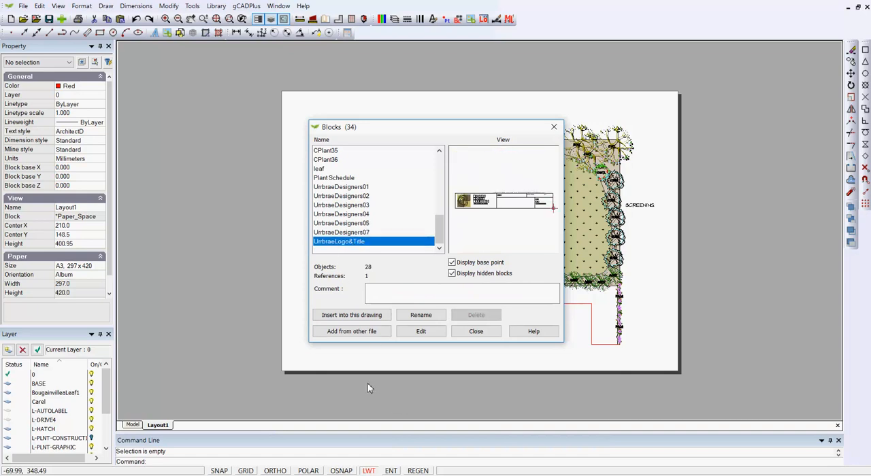
pyautogui.click(364, 315)
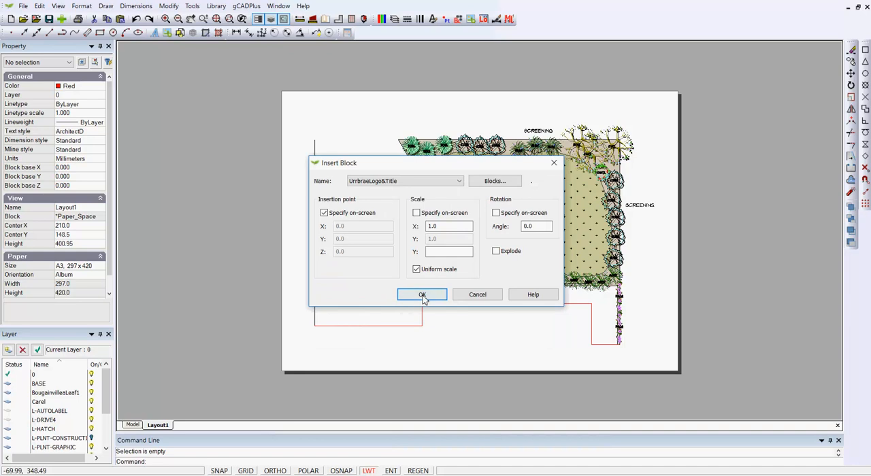
pyautogui.click(422, 297)
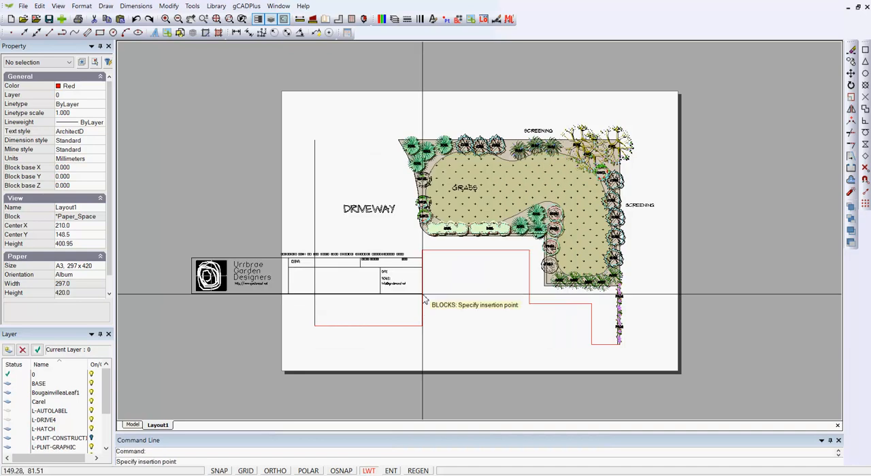
pyautogui.click(673, 369)
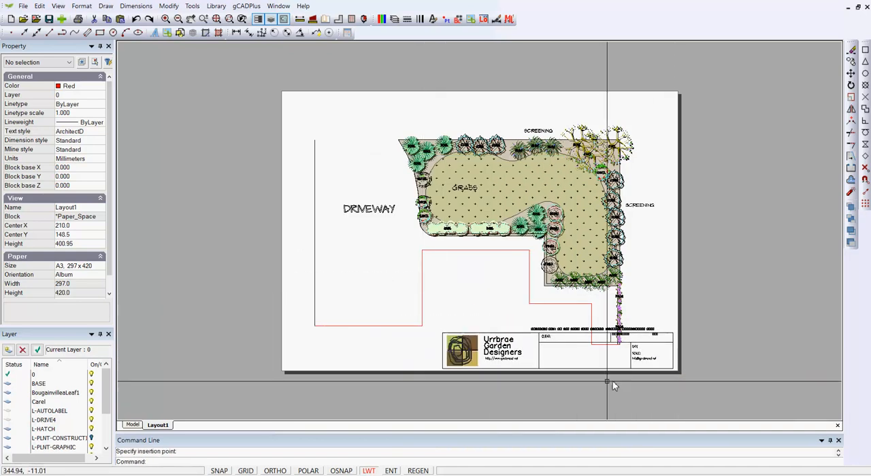
# Scale the title block by a factor of .5 about its lower-right corner and deselect it
pyautogui.click(491, 334)
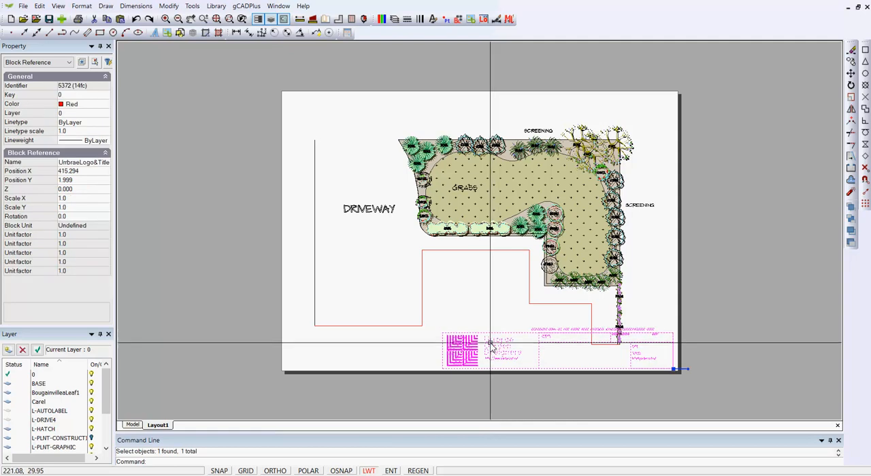
pyautogui.rightClick(491, 344)
pyautogui.click(527, 277)
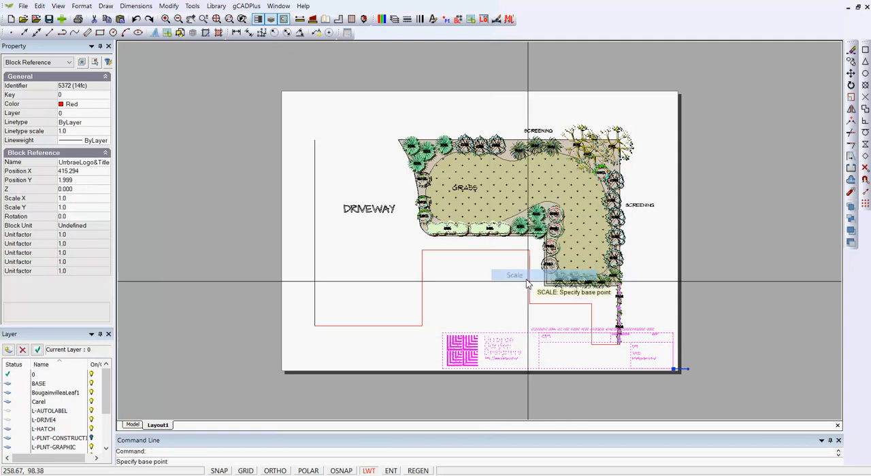
pyautogui.click(671, 371)
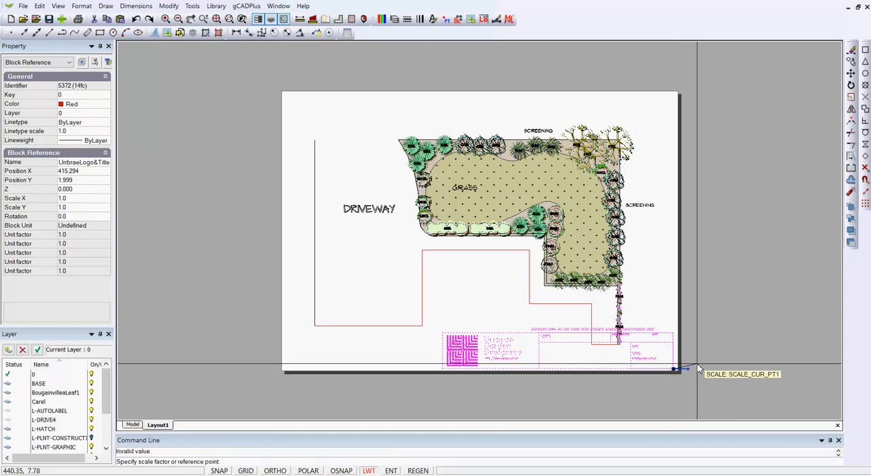
pyautogui.write('.5')
pyautogui.press('Return')
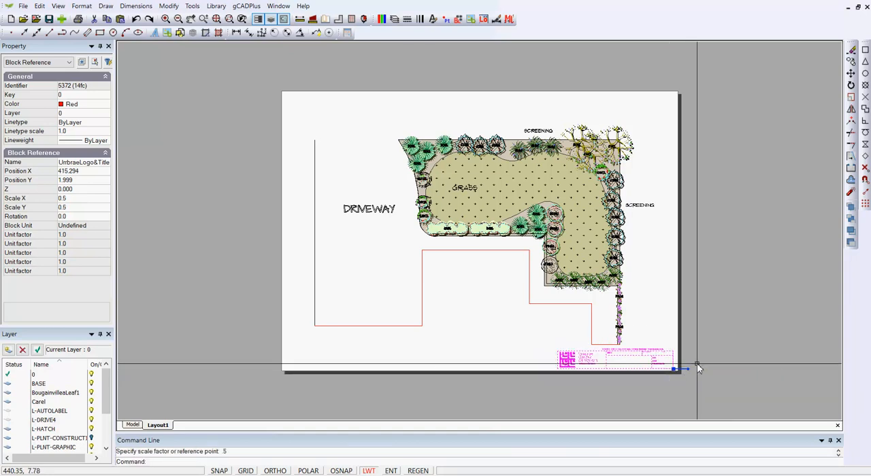
pyautogui.press('Escape')
pyautogui.scroll(3, 651, 385)
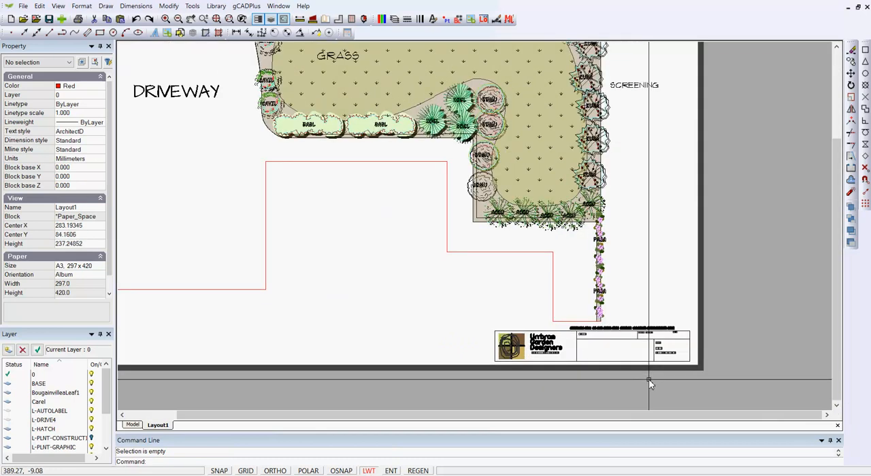
# Turn off the lineweight display in the layout
pyautogui.scroll(-2, 651, 381)
pyautogui.scroll(2, 619, 374)
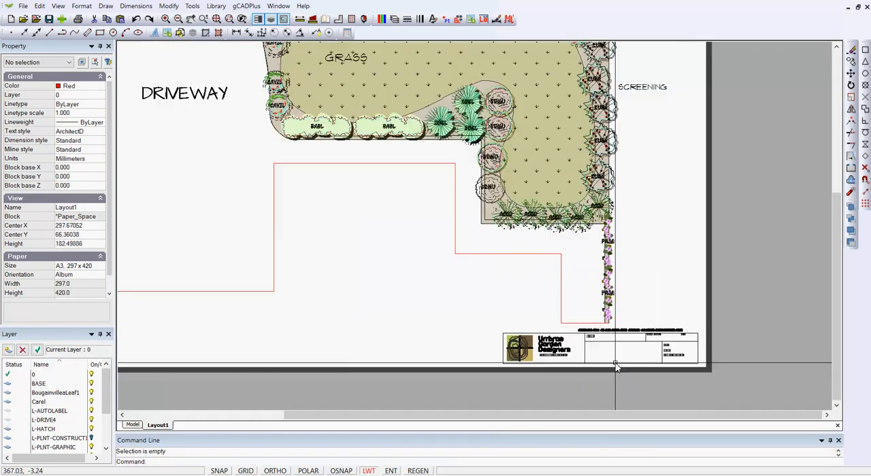
pyautogui.scroll(2, 616, 367)
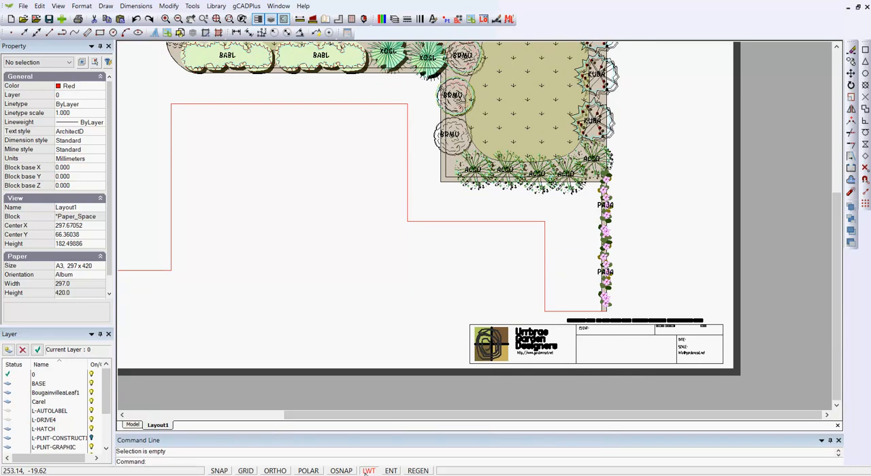
pyautogui.click(368, 470)
# Open the logo title block for editing in the block editor
pyautogui.scroll(2, 610, 343)
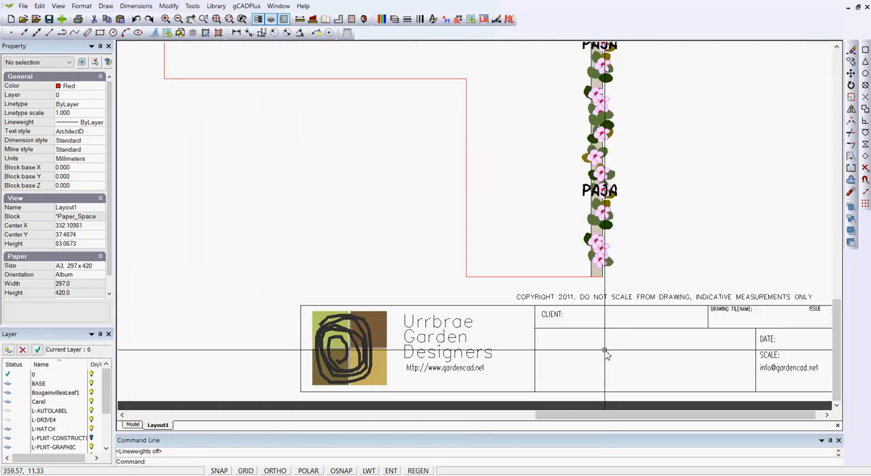
pyautogui.click(566, 302)
pyautogui.rightClick(565, 302)
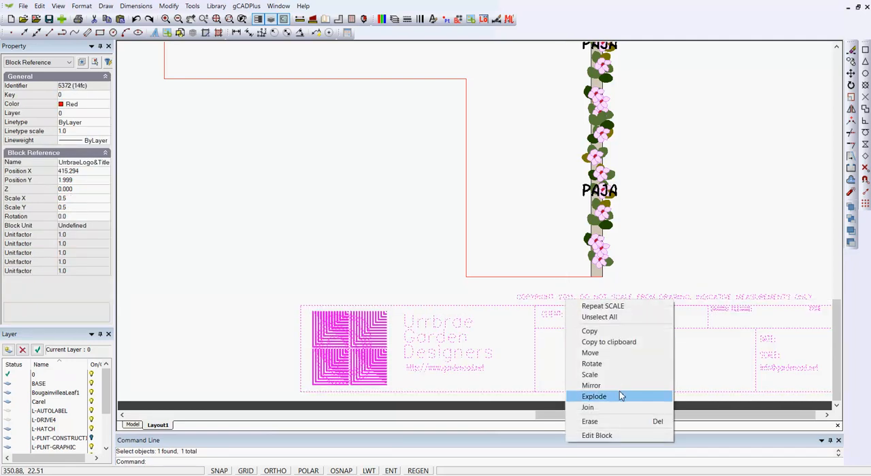
pyautogui.click(613, 435)
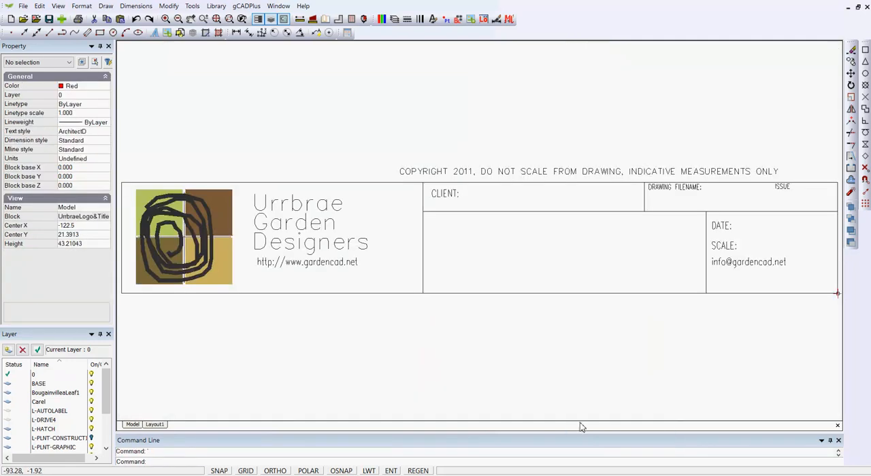
# Move the copyright line from above the title block to just below its frame
pyautogui.click(525, 172)
pyautogui.click(401, 175)
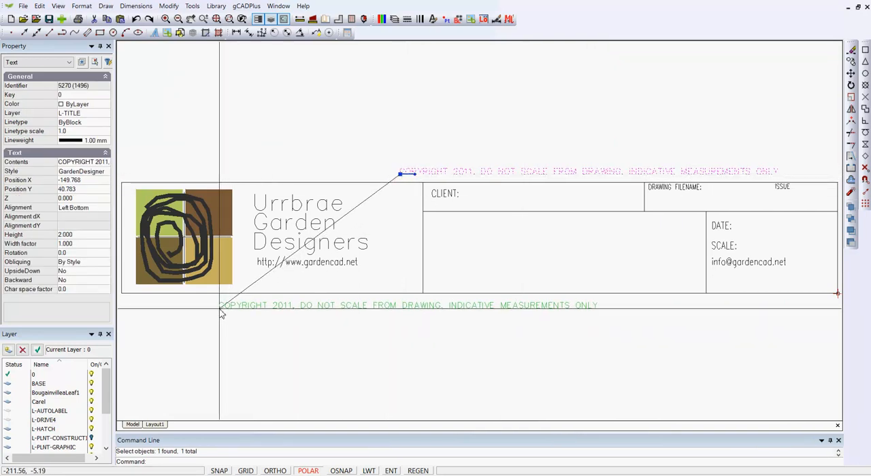
pyautogui.click(219, 310)
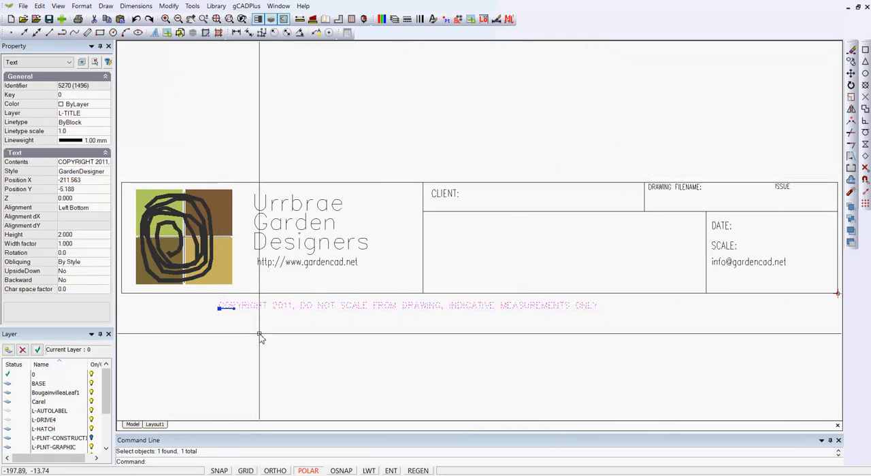
# Change the year in the copyright line to 2018 and deselect the text
pyautogui.click(98, 164)
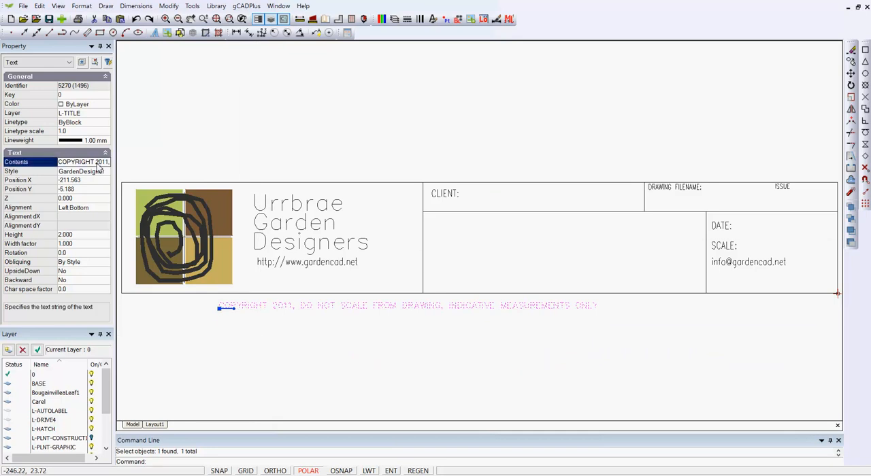
pyautogui.click(99, 167)
pyautogui.click(373, 170)
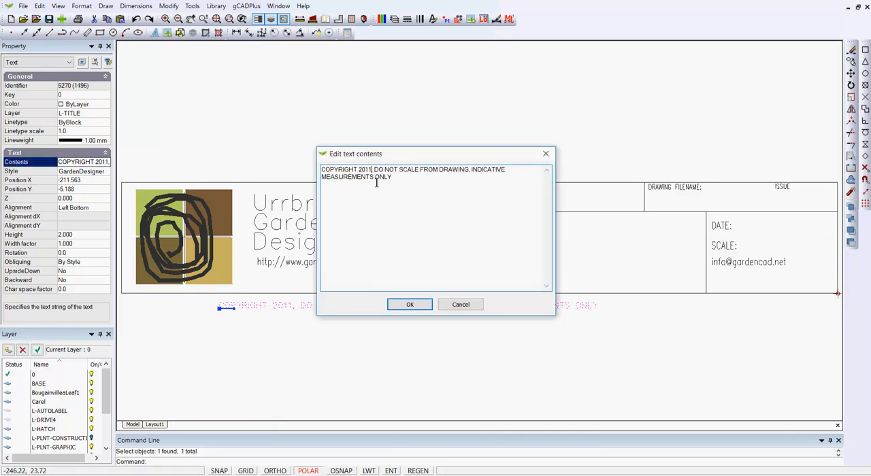
pyautogui.press('BackSpace')
pyautogui.write('8')
pyautogui.click(422, 306)
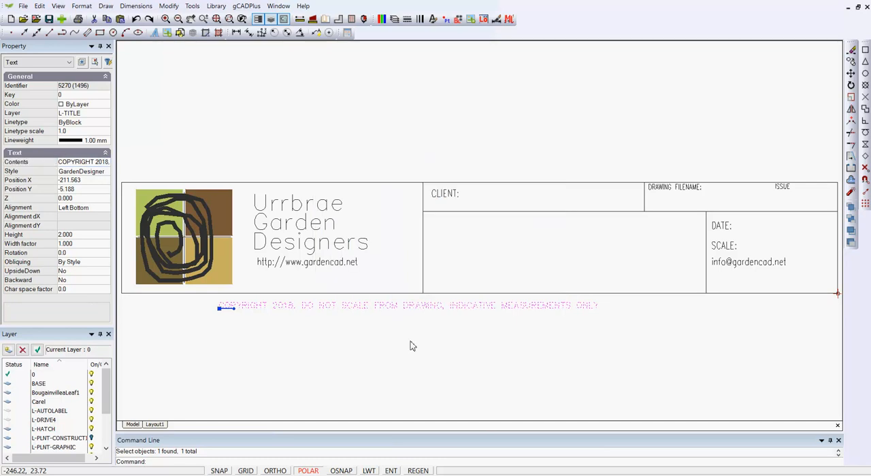
pyautogui.press('Escape')
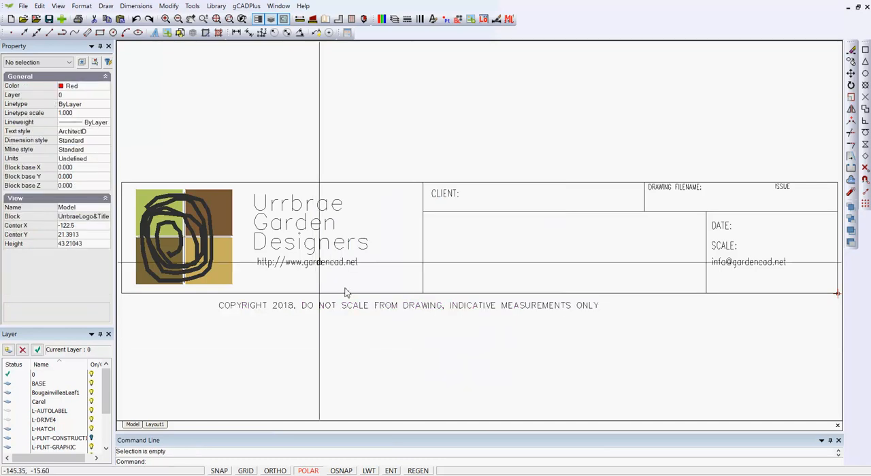
# Replace the text "Urrbrae" in the company name with the designer's first name
pyautogui.click(293, 211)
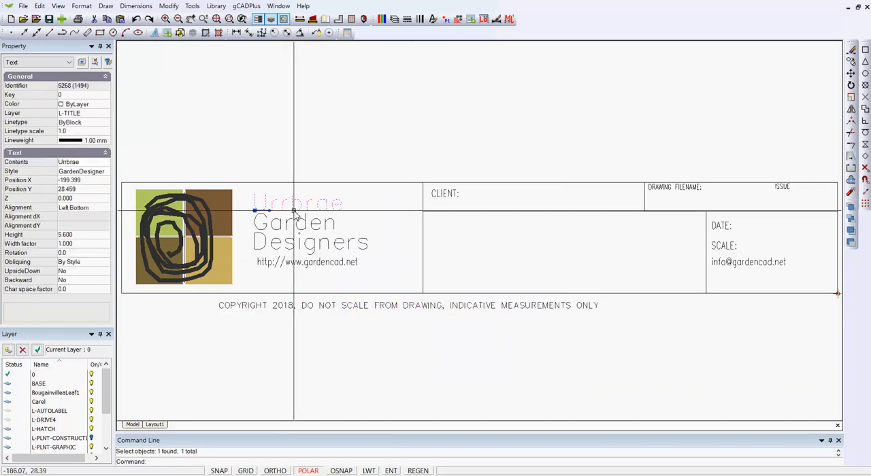
pyautogui.doubleClick(84, 163)
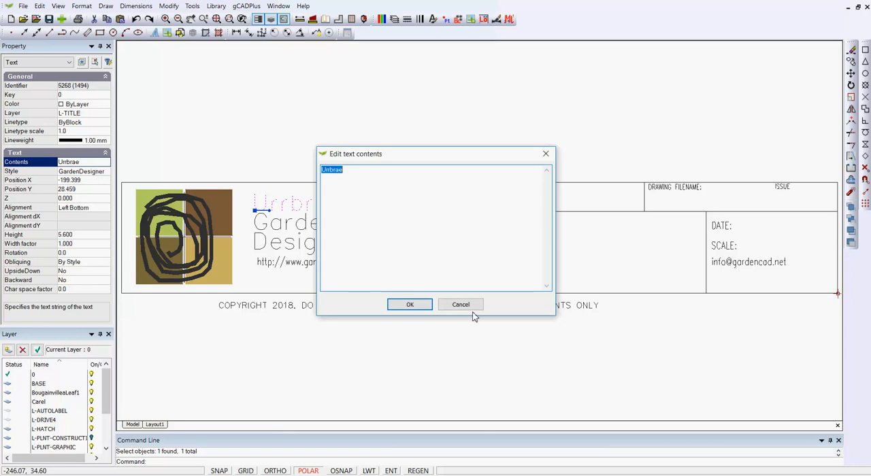
pyautogui.write('k')
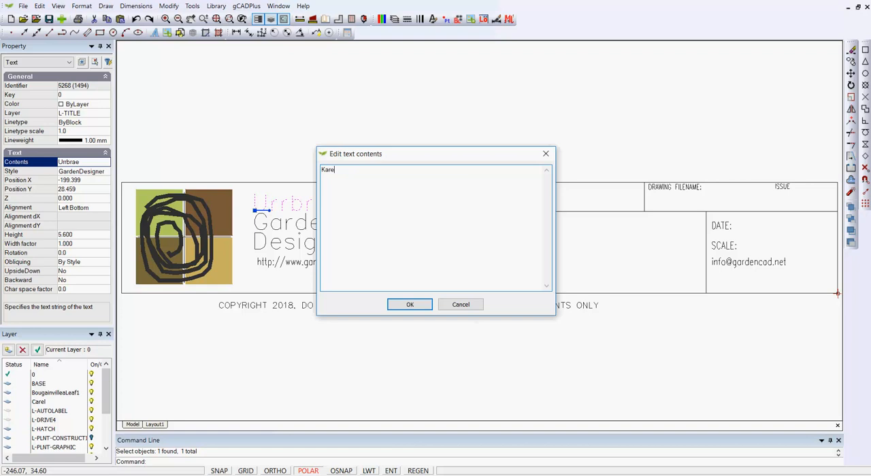
pyautogui.click(417, 306)
pyautogui.press('Escape')
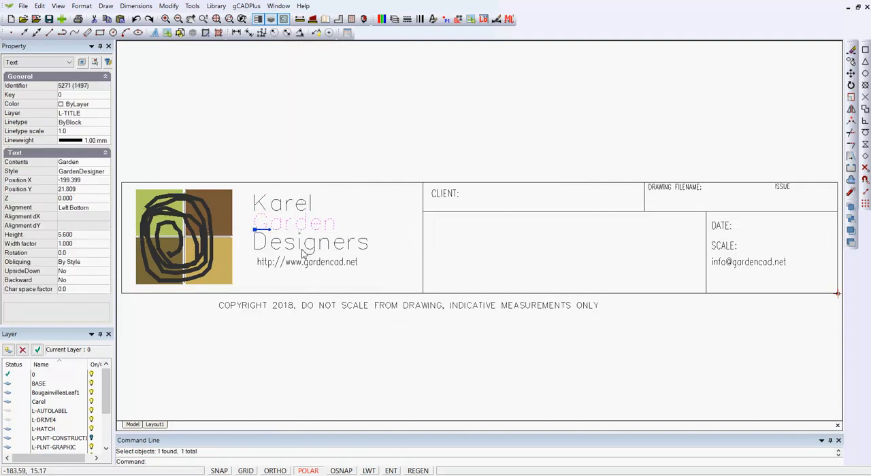
# Set the text height of the company name's first line to 7 and deselect it
pyautogui.click(297, 211)
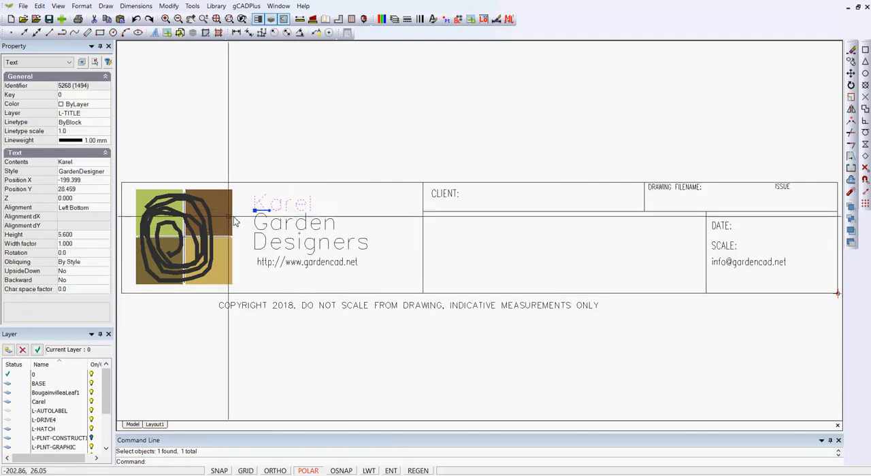
pyautogui.click(82, 236)
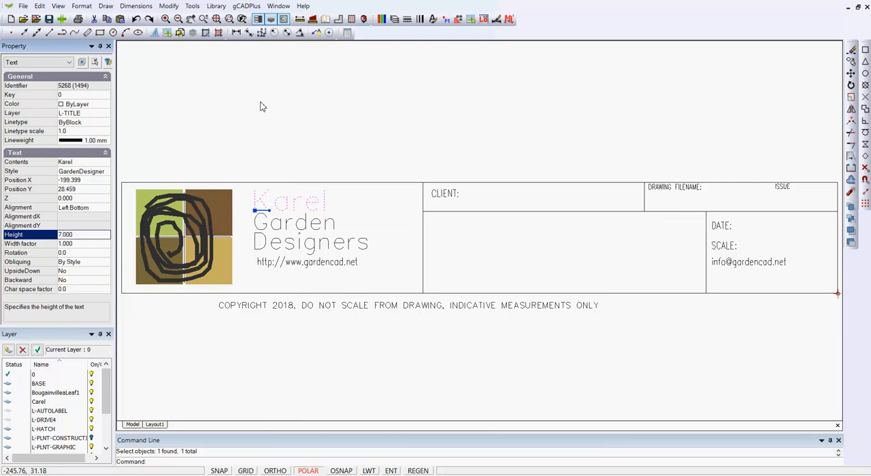
pyautogui.press('Escape')
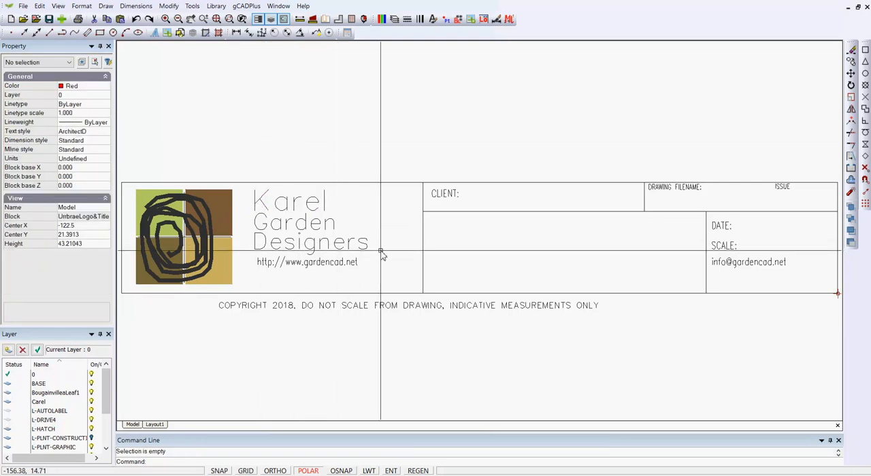
# Move the three company name lines and the web address slightly down inside the title block
pyautogui.moveTo(388, 273); pyautogui.dragTo(249, 190)
pyautogui.rightClick(282, 220)
pyautogui.click(317, 287)
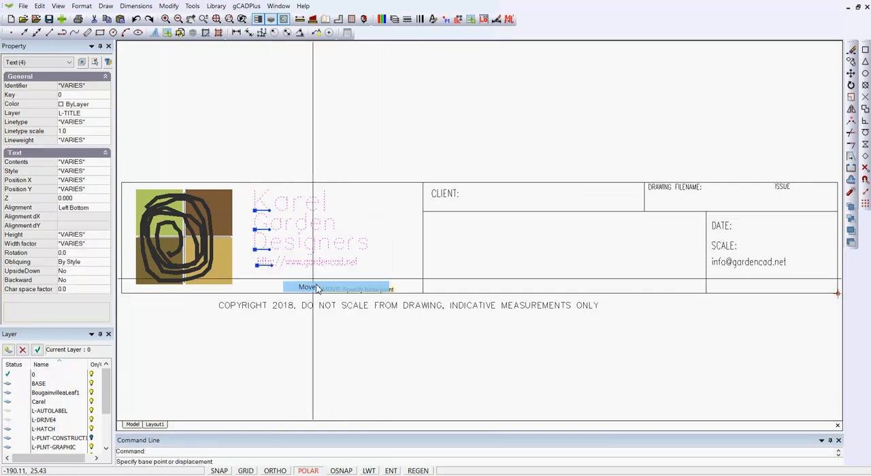
pyautogui.click(292, 226)
pyautogui.click(294, 237)
pyautogui.press('Escape')
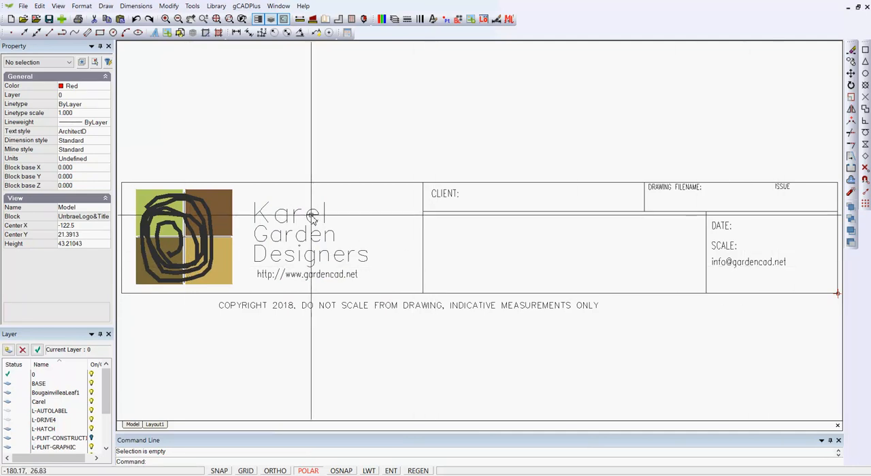
# Set the text style of the three company name lines to ArchitectD and deselect them
pyautogui.moveTo(388, 268); pyautogui.dragTo(251, 200)
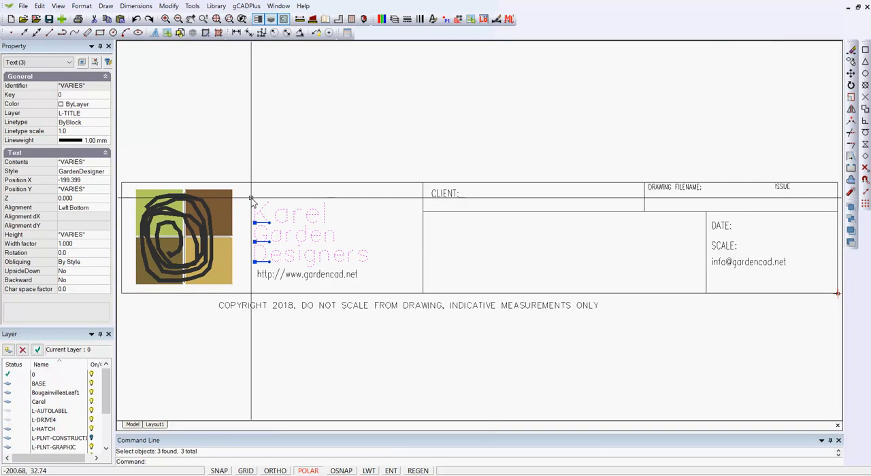
pyautogui.click(81, 7)
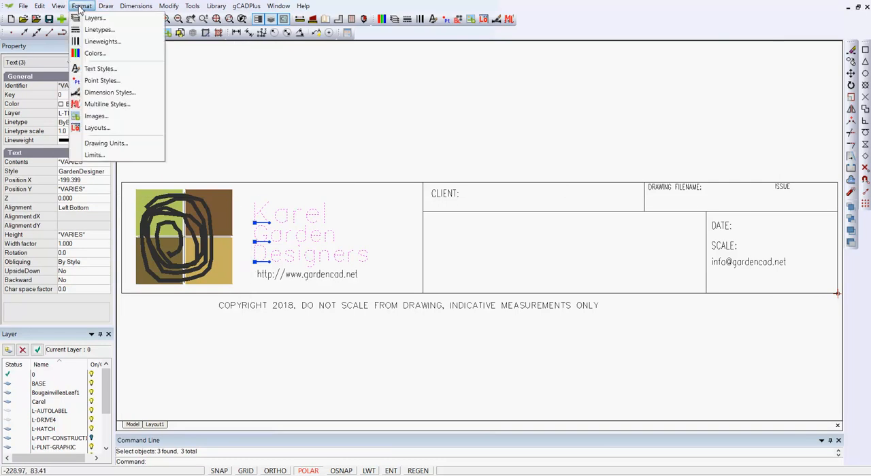
pyautogui.click(207, 95)
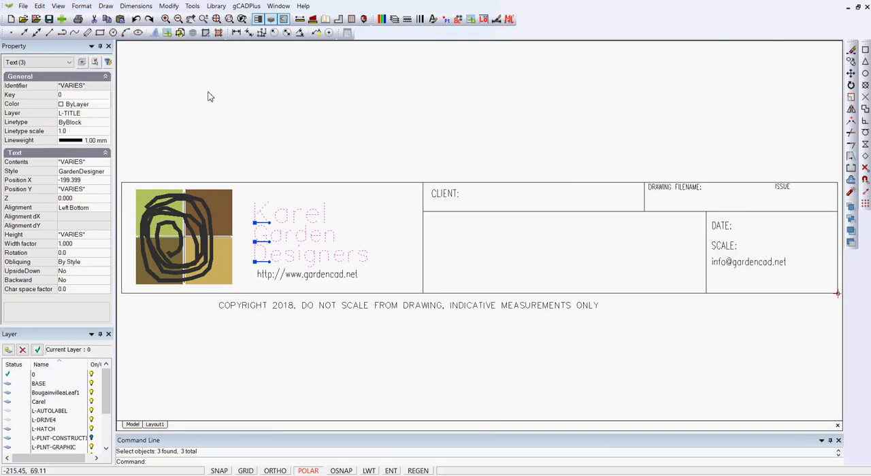
pyautogui.click(103, 172)
pyautogui.click(105, 173)
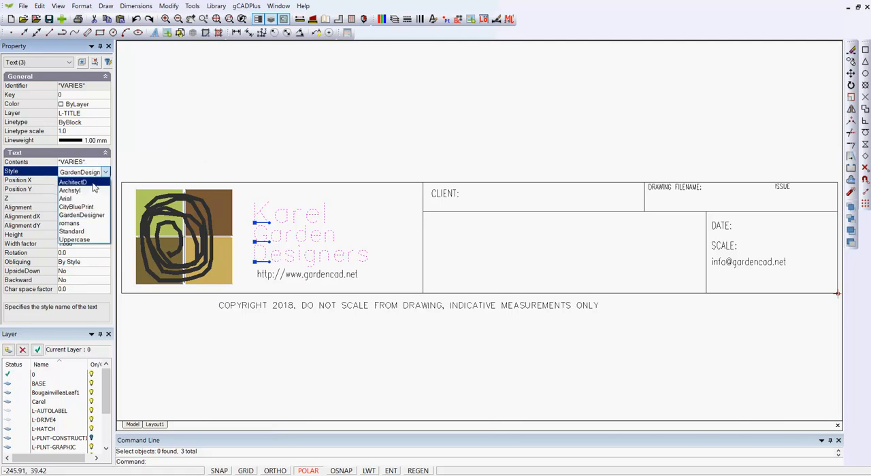
pyautogui.click(74, 182)
pyautogui.press('Escape')
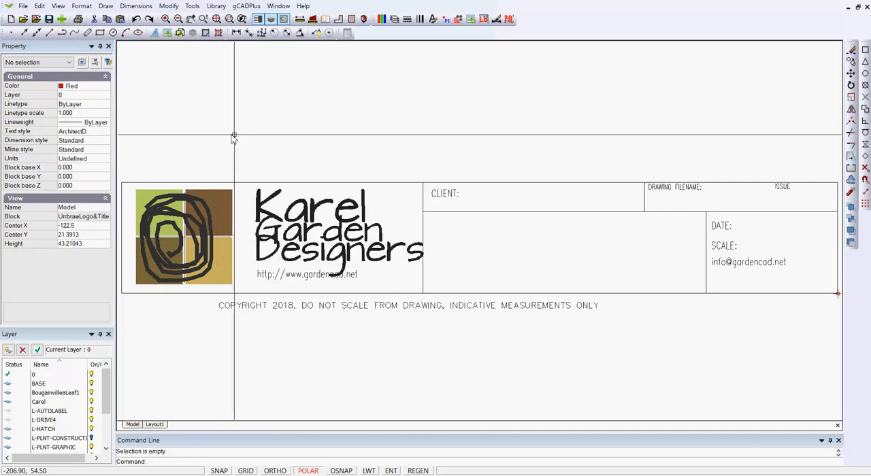
# Move the three company name lines slightly toward the logo, clear of the client section's dividing line
pyautogui.scroll(-2, 276, 142)
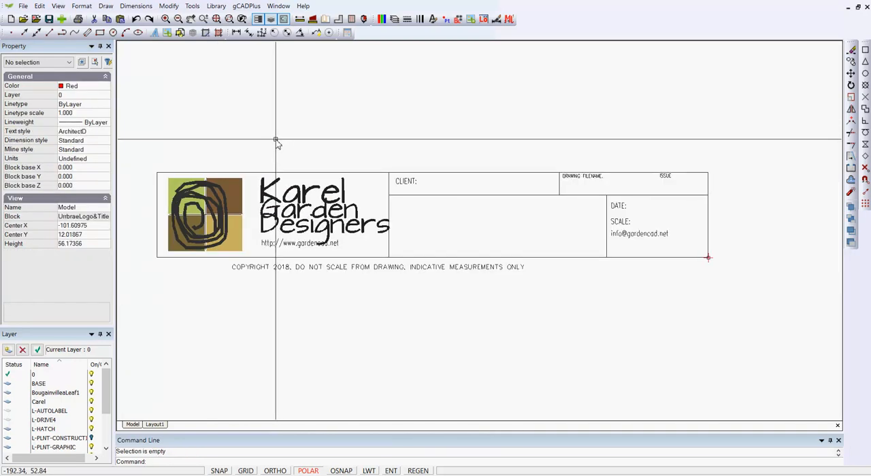
pyautogui.click(370, 243)
pyautogui.click(258, 174)
pyautogui.rightClick(304, 187)
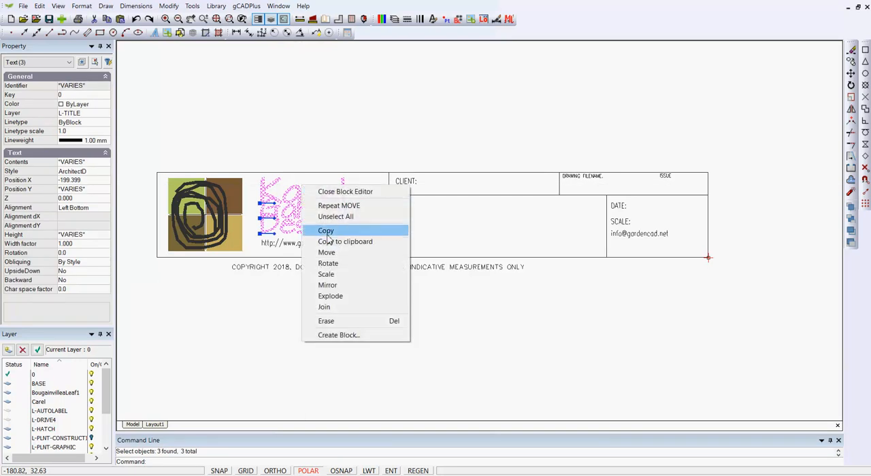
pyautogui.click(326, 253)
pyautogui.click(300, 231)
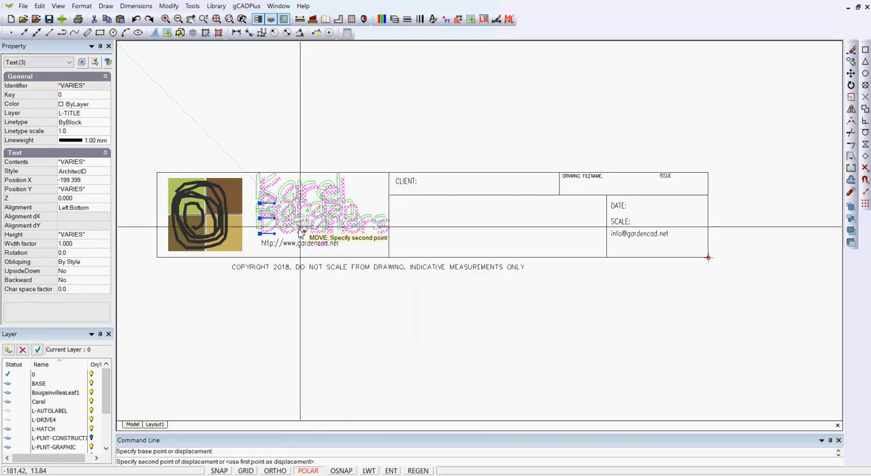
pyautogui.click(298, 231)
# Close the block editor to return to the layout and deselect the title block
pyautogui.rightClick(334, 106)
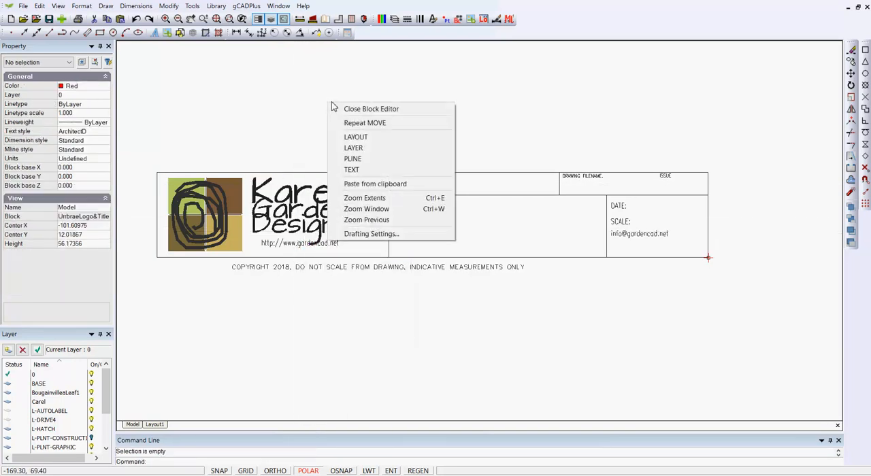
pyautogui.click(371, 109)
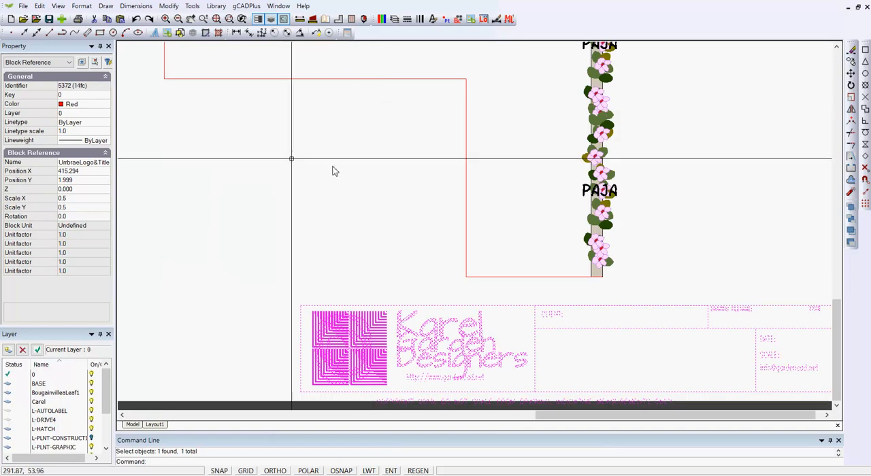
pyautogui.rightClick(293, 162)
pyautogui.click(313, 179)
pyautogui.scroll(-4, 323, 183)
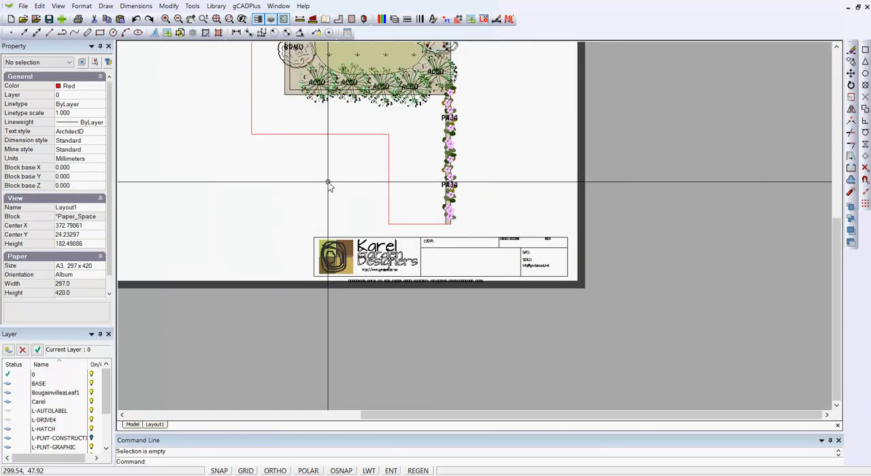
# Check the view scale of the planting plan's viewport on the layout sheet
pyautogui.scroll(-1, 290, 188)
pyautogui.moveTo(549, 217); pyautogui.dragTo(642, 232, button='middle')
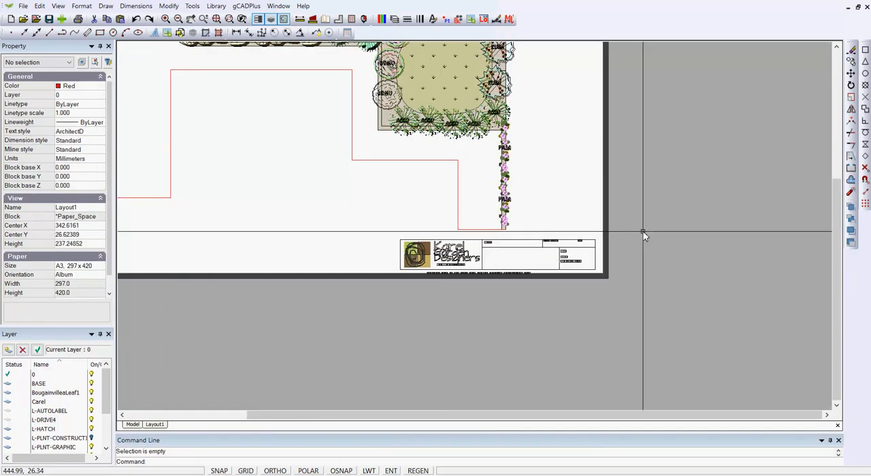
pyautogui.scroll(-2, 642, 234)
pyautogui.moveTo(383, 186); pyautogui.dragTo(404, 254, button='middle')
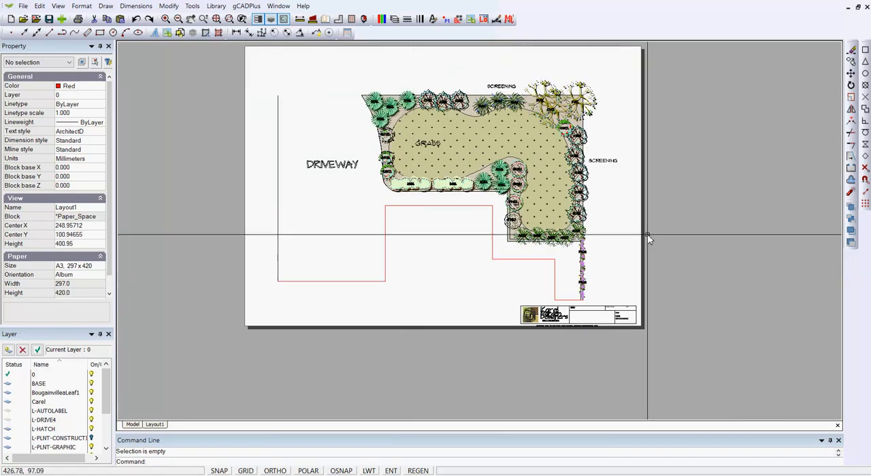
pyautogui.click(667, 245)
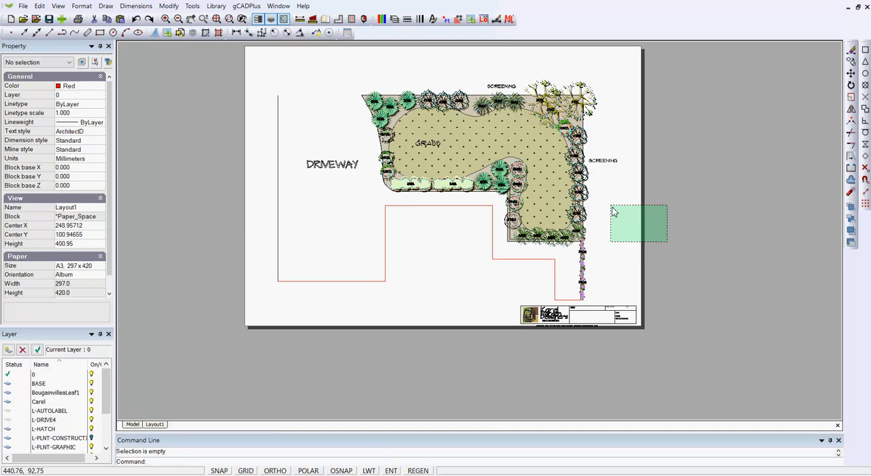
pyautogui.click(605, 197)
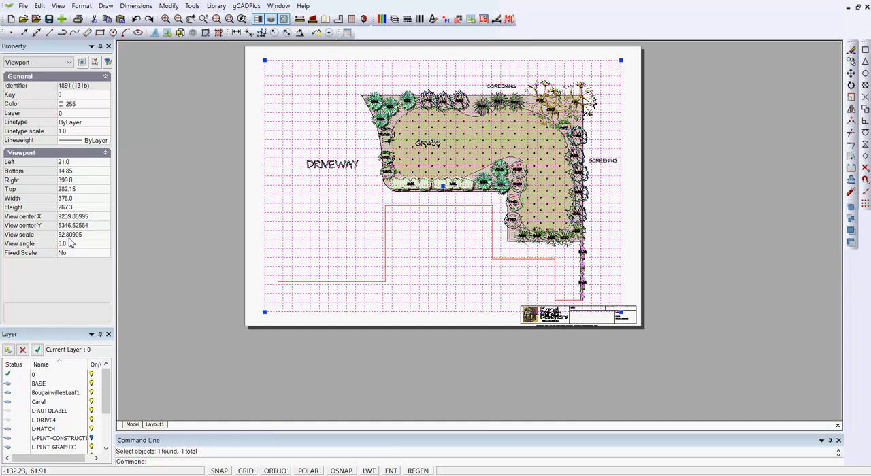
pyautogui.press('Escape')
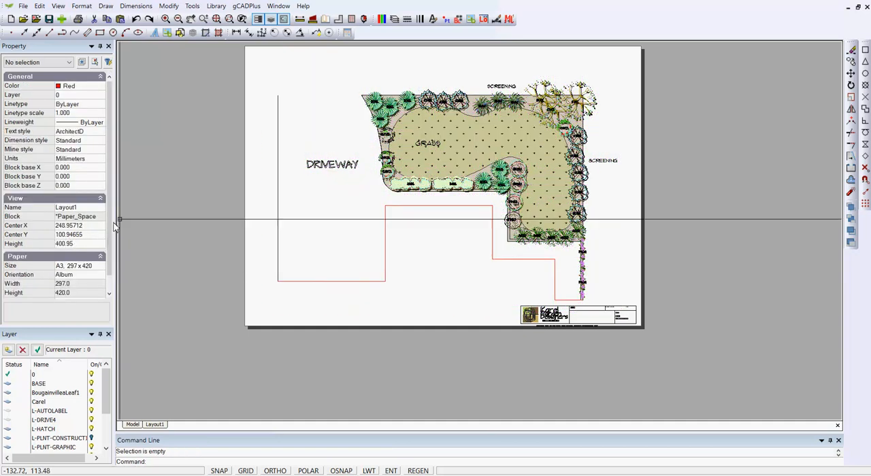
# Switch to model space and browse to the Scale Bars folder of the Details library
pyautogui.click(133, 424)
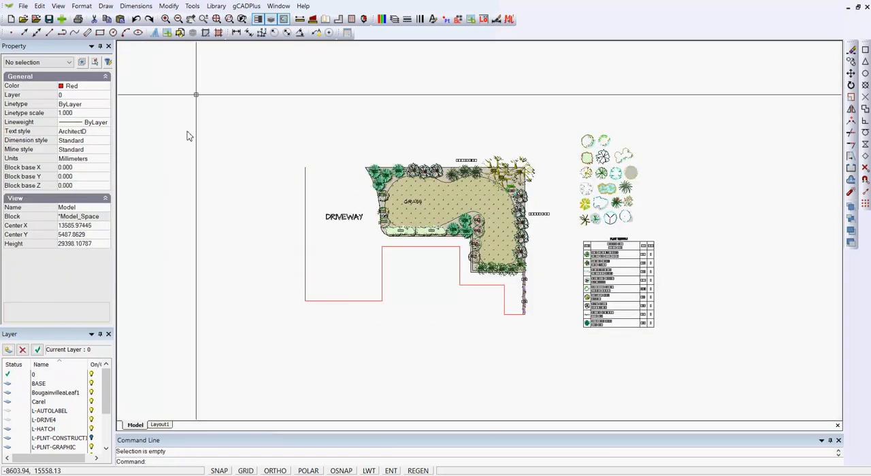
pyautogui.click(214, 7)
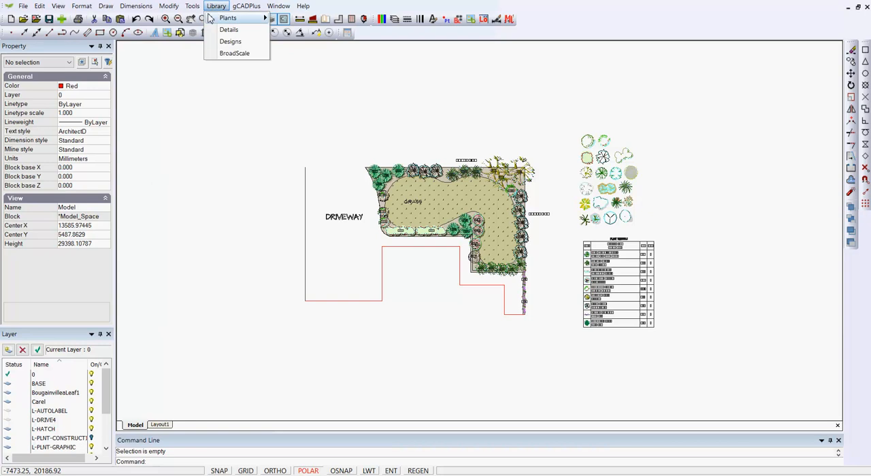
pyautogui.click(228, 30)
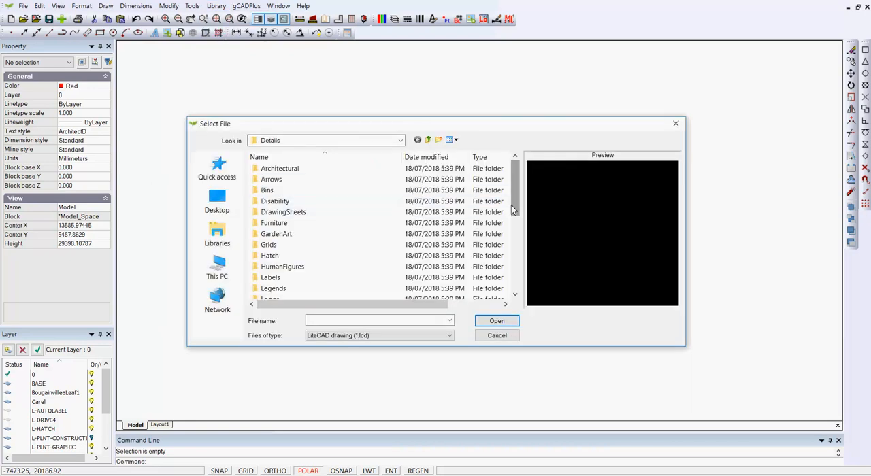
pyautogui.moveTo(514, 207); pyautogui.dragTo(513, 284)
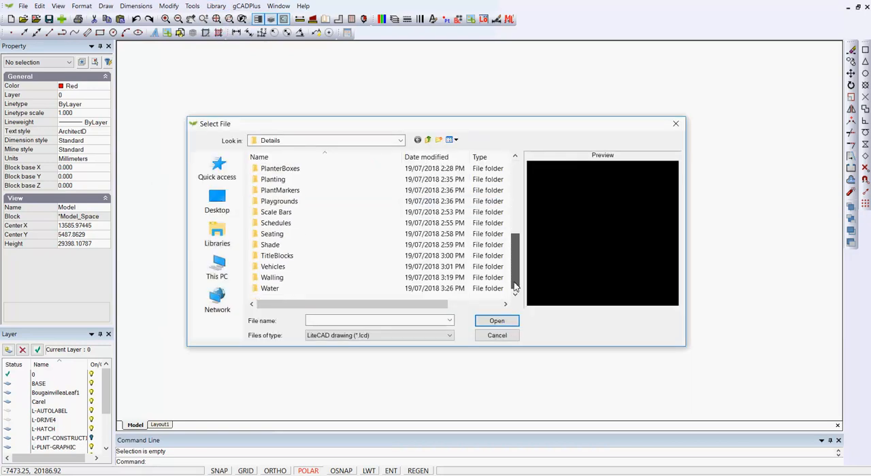
pyautogui.doubleClick(260, 215)
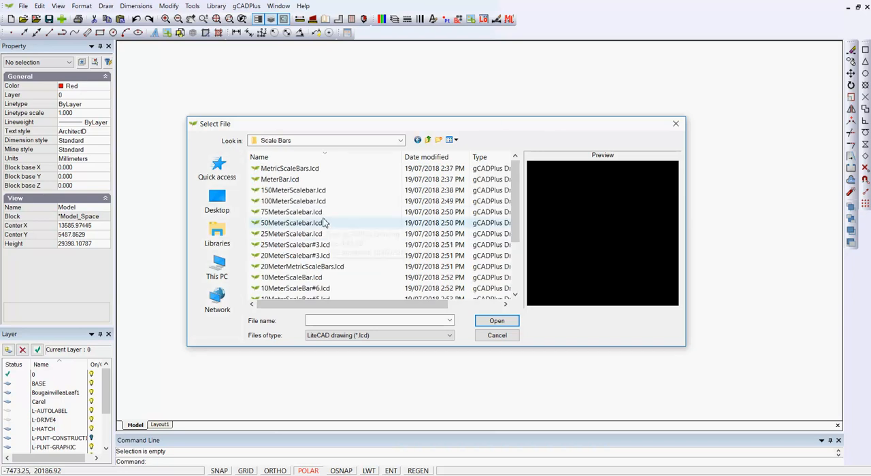
# Preview the 5 metre scale bar drawings and load 5MeterScaleBar#3.lcd into the drawing's blocks
pyautogui.moveTo(515, 238); pyautogui.dragTo(517, 274)
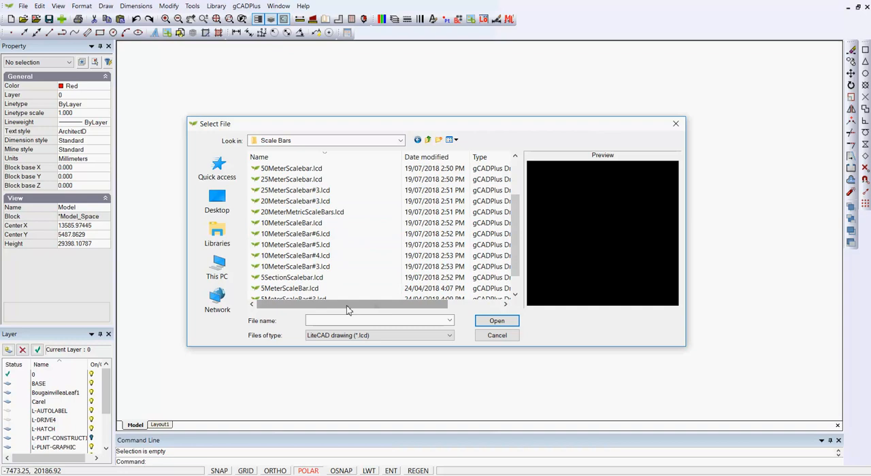
pyautogui.click(297, 280)
pyautogui.click(298, 289)
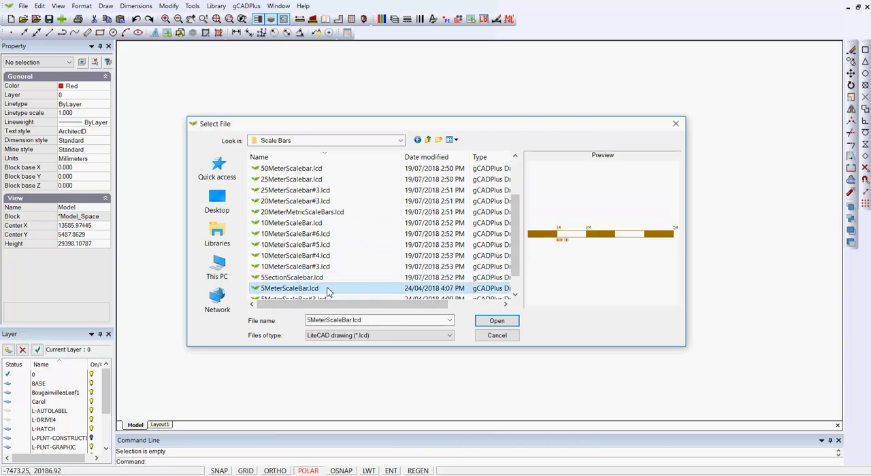
pyautogui.moveTo(517, 271); pyautogui.dragTo(517, 282)
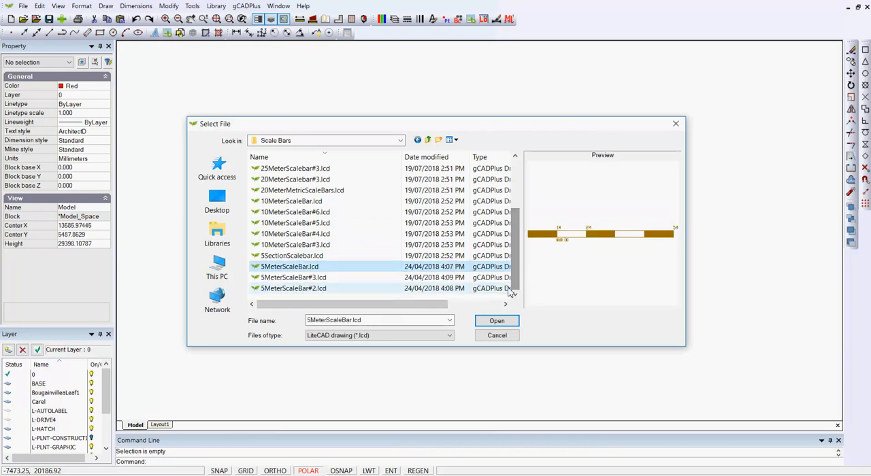
pyautogui.click(322, 279)
pyautogui.click(497, 322)
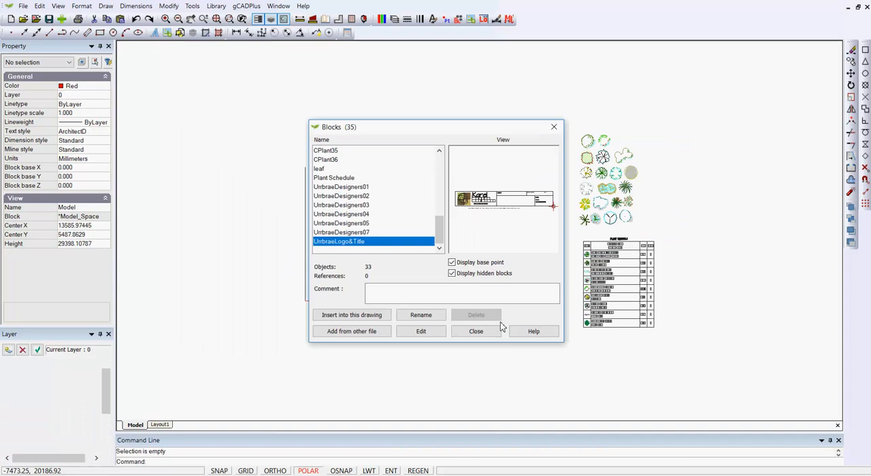
# Insert the 5MeterScaleBar#3 block at scale 1.0 and angle 0.0 just below the house outline
pyautogui.click(349, 316)
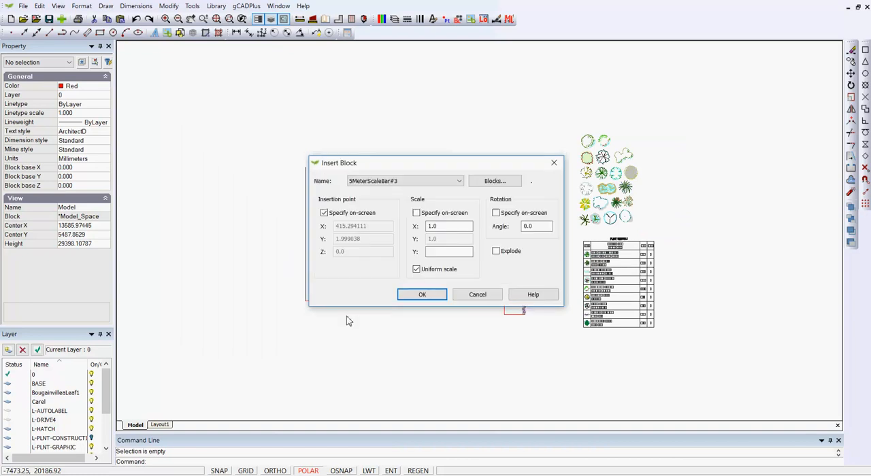
pyautogui.click(422, 295)
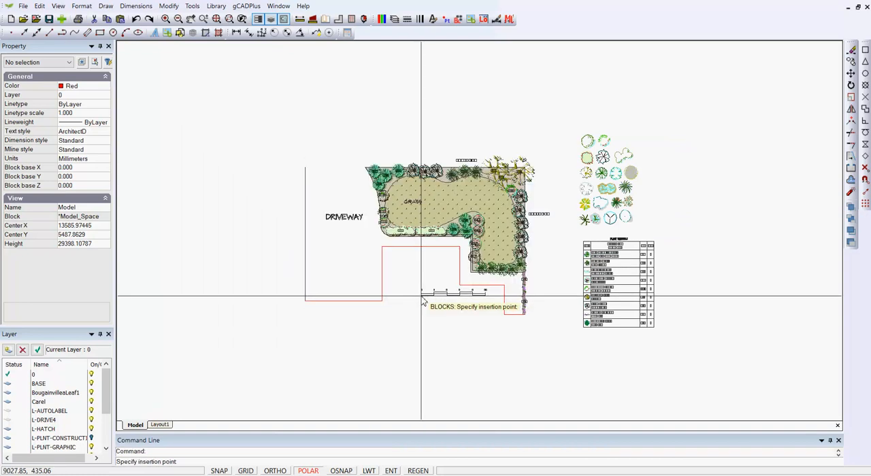
pyautogui.click(436, 327)
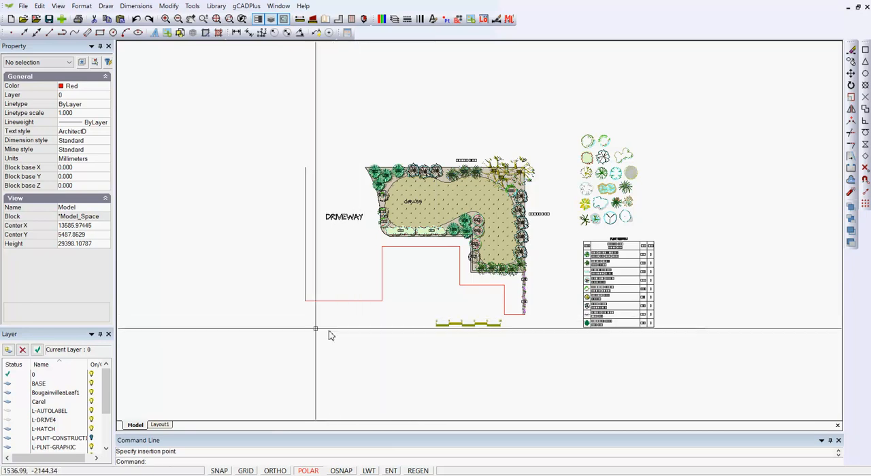
# Examine how the scale bar displays beside the title block on Layout1
pyautogui.click(167, 426)
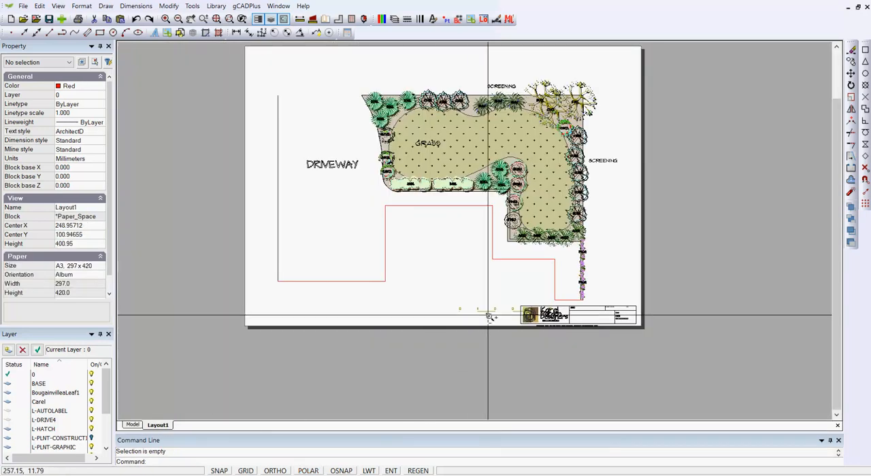
pyautogui.scroll(3, 488, 314)
pyautogui.scroll(5, 487, 314)
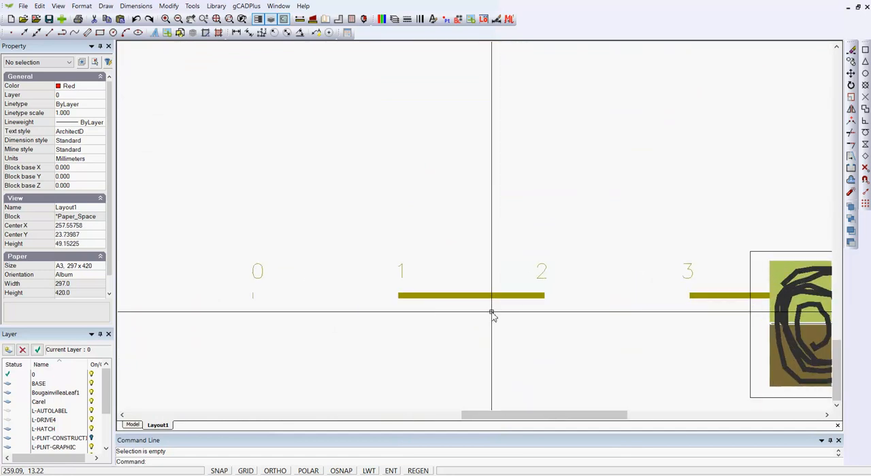
pyautogui.scroll(-1, 491, 312)
pyautogui.scroll(-6, 492, 314)
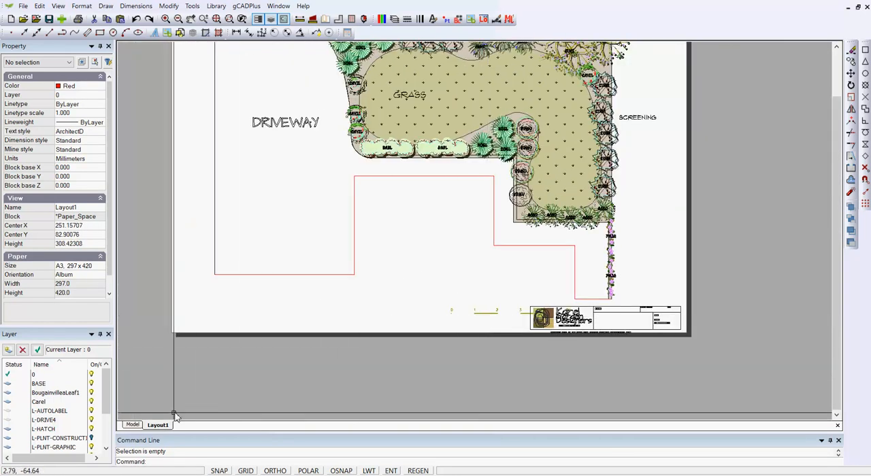
# Open the scale bar block below the house outline for editing in model space
pyautogui.click(132, 425)
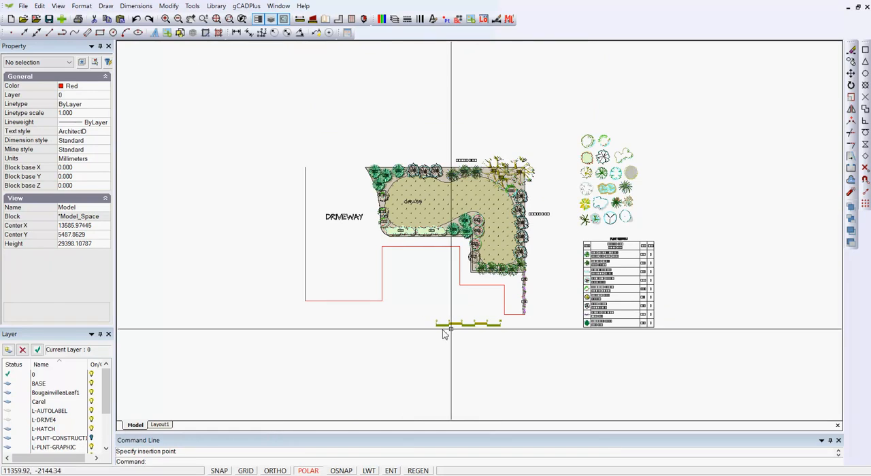
pyautogui.click(466, 326)
pyautogui.rightClick(462, 328)
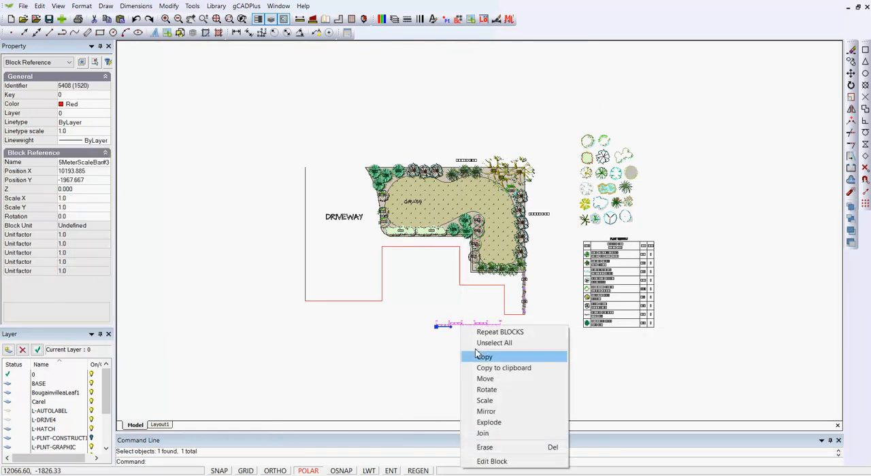
pyautogui.click(505, 461)
pyautogui.scroll(-2, 488, 395)
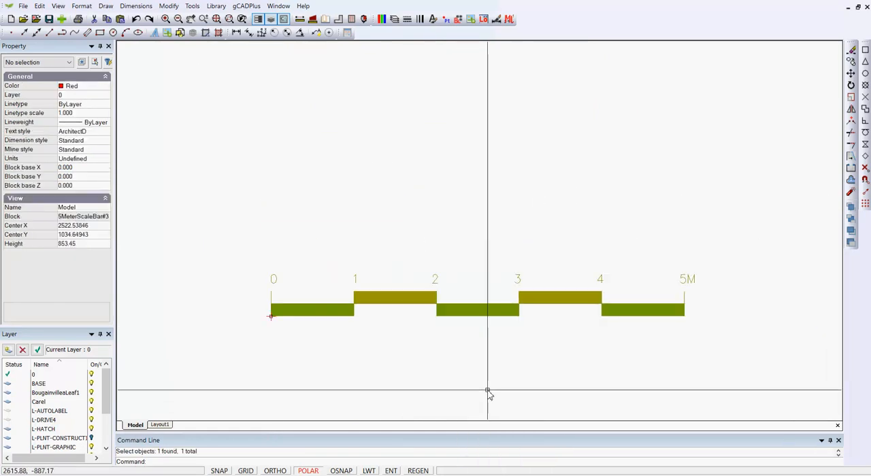
# Change the color of all objects in the scale bar block to black and deselect them
pyautogui.click(753, 379)
pyautogui.click(254, 214)
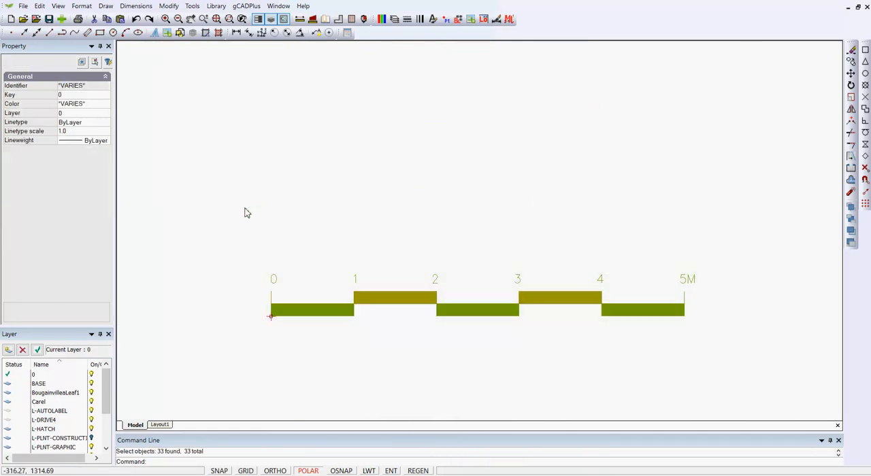
pyautogui.click(103, 105)
pyautogui.click(105, 105)
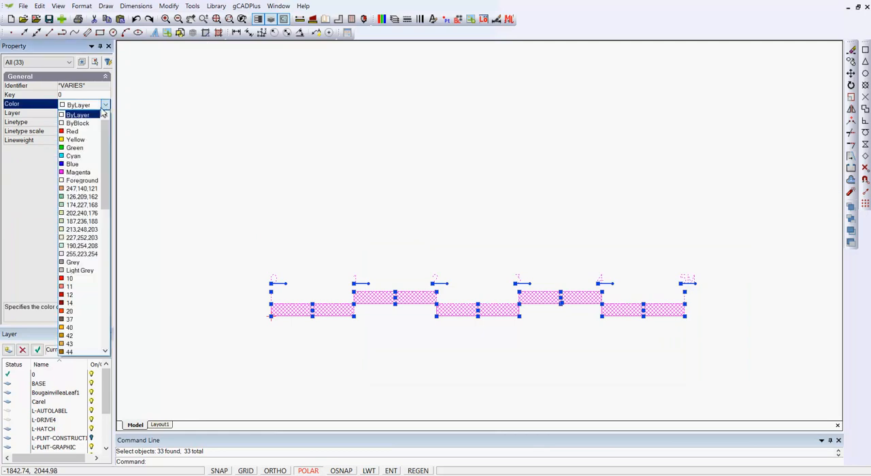
pyautogui.click(72, 131)
pyautogui.press('Escape')
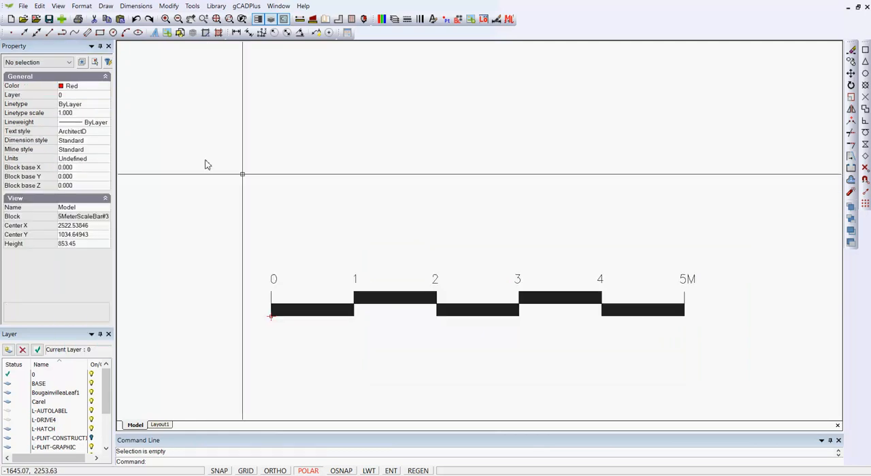
# Close the block editor of the scale bar and return to Layout1
pyautogui.rightClick(365, 215)
pyautogui.click(366, 214)
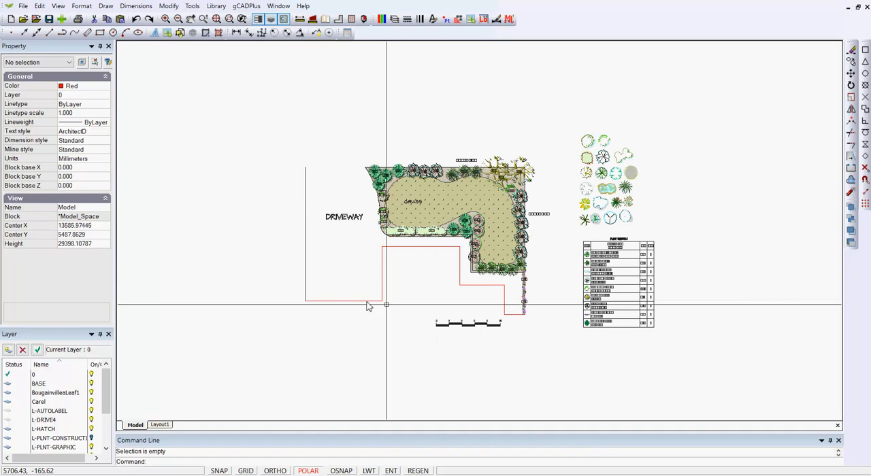
pyautogui.scroll(2, 487, 338)
pyautogui.scroll(-2, 486, 332)
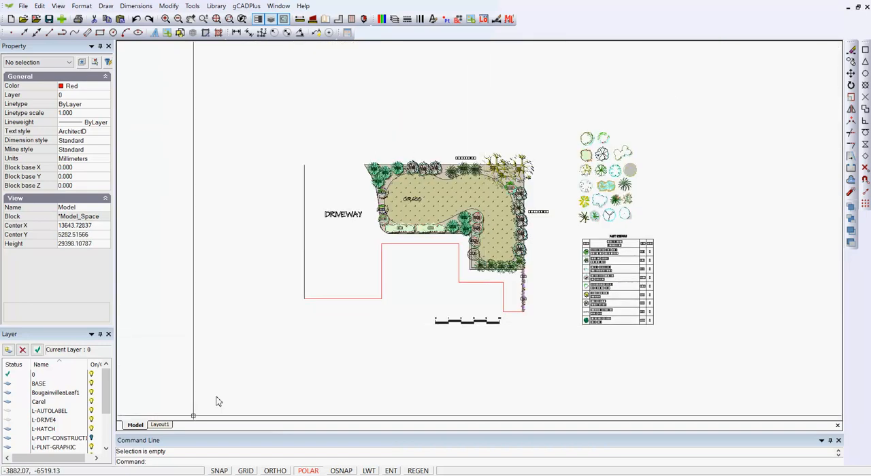
pyautogui.click(160, 425)
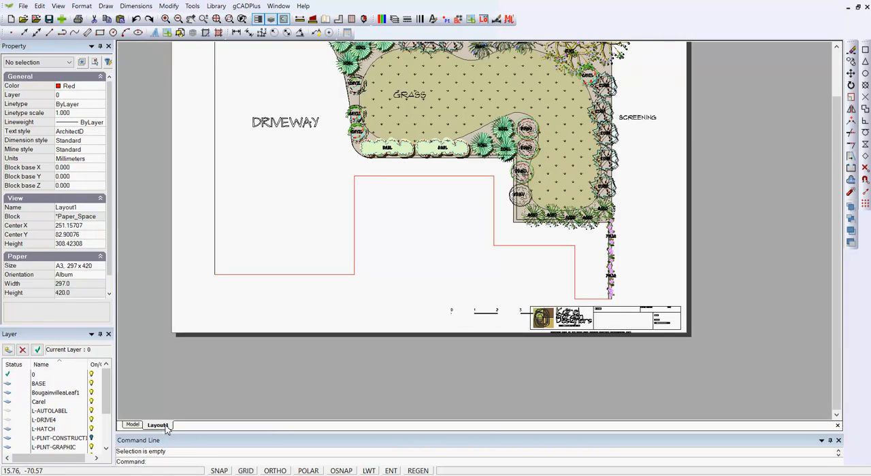
# View the viewport's frame around the plan and scale bar in model space, and redisplay the layout
pyautogui.scroll(-2, 297, 359)
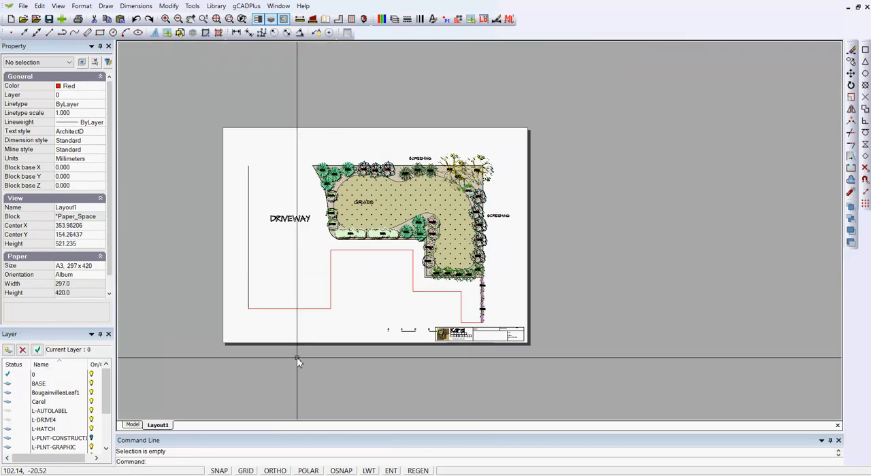
pyautogui.doubleClick(455, 209)
pyautogui.rightClick(482, 173)
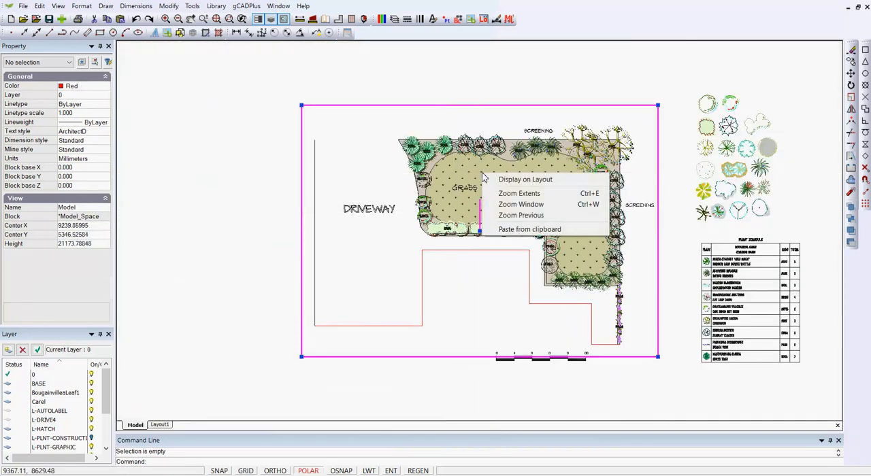
pyautogui.click(512, 179)
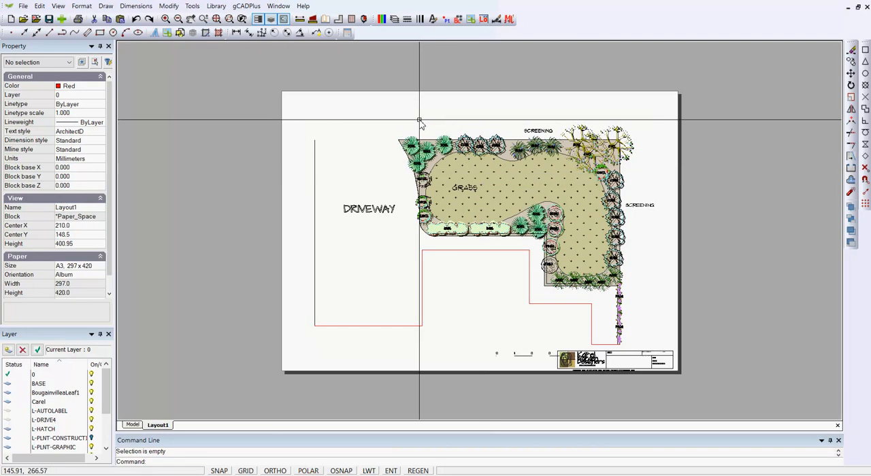
# Move the plan's viewport slightly up and left on the sheet, lifting the scale bar clear of the title block, and deselect it
pyautogui.moveTo(702, 169); pyautogui.dragTo(654, 144)
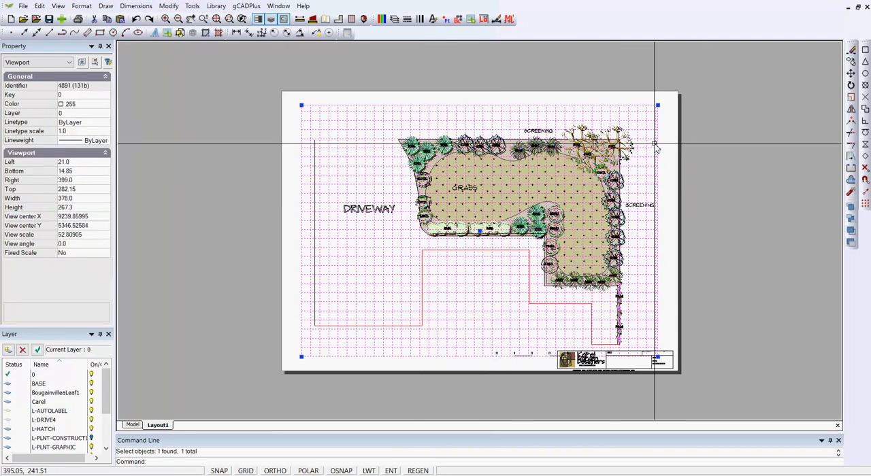
pyautogui.click(476, 219)
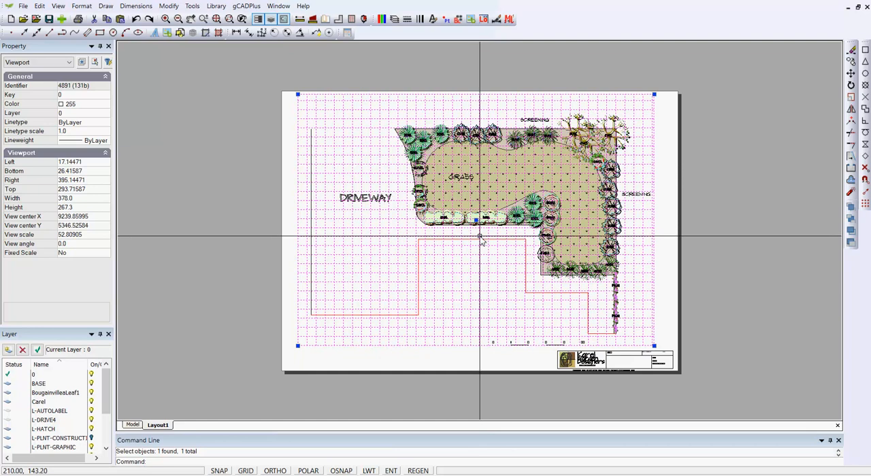
pyautogui.rightClick(678, 229)
pyautogui.click(711, 236)
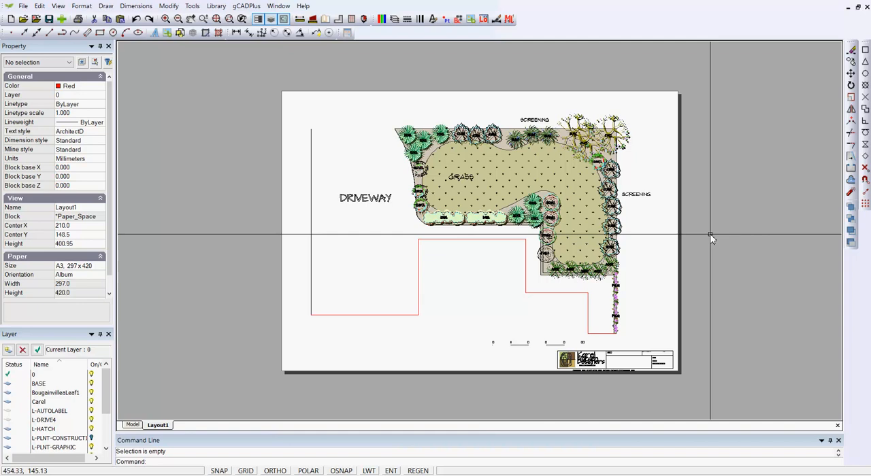
# Examine the scale bar on the layout at close range for missing parts
pyautogui.scroll(7, 533, 342)
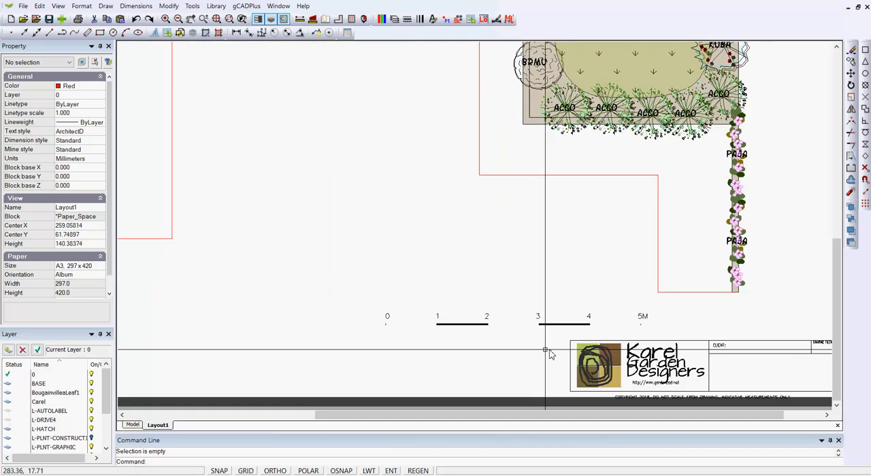
pyautogui.scroll(2, 514, 344)
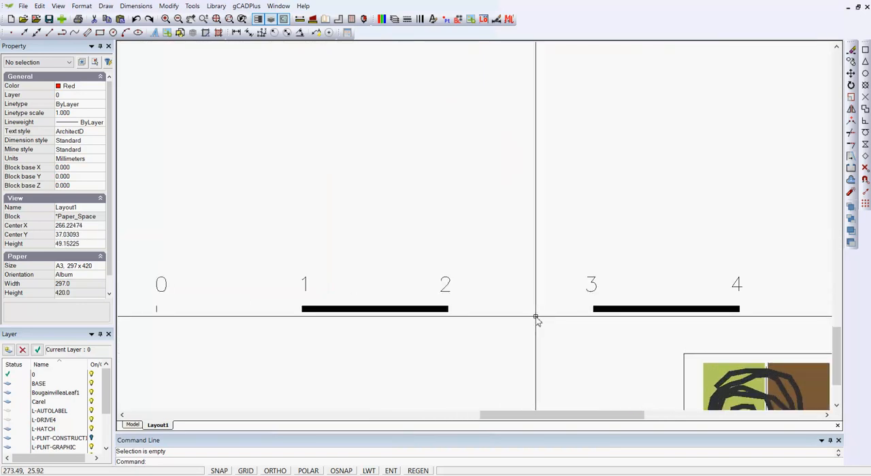
pyautogui.scroll(-1, 534, 319)
pyautogui.scroll(-2, 534, 320)
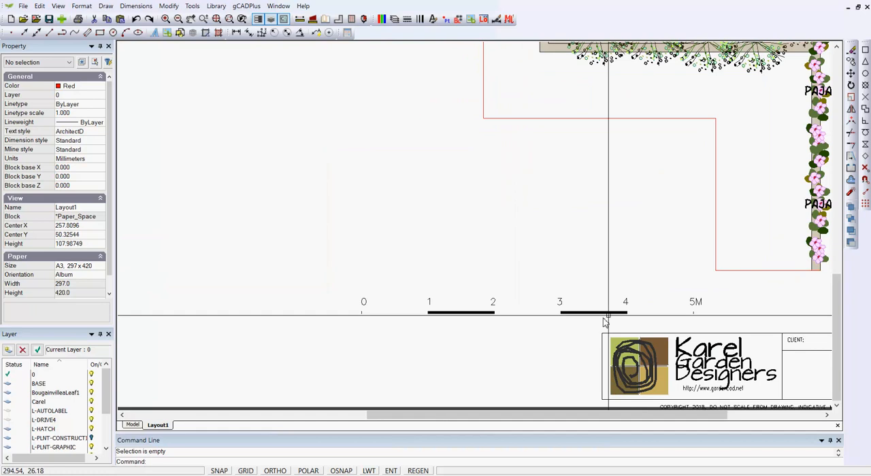
pyautogui.scroll(3, 392, 315)
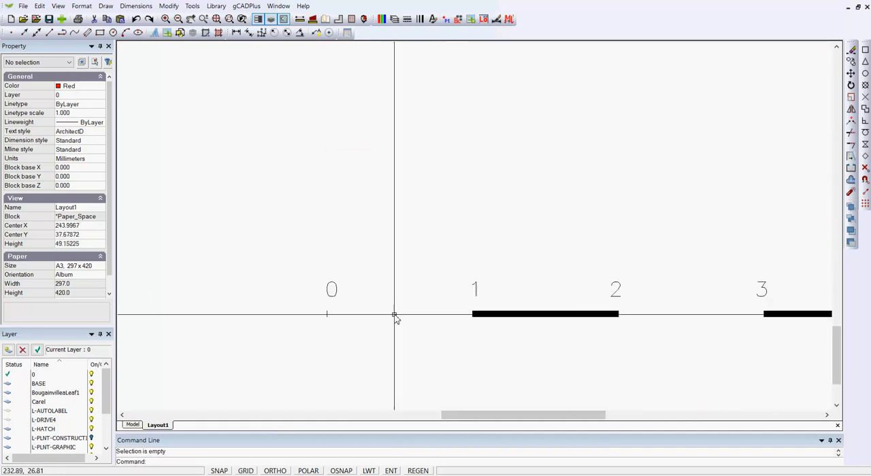
pyautogui.scroll(-4, 394, 317)
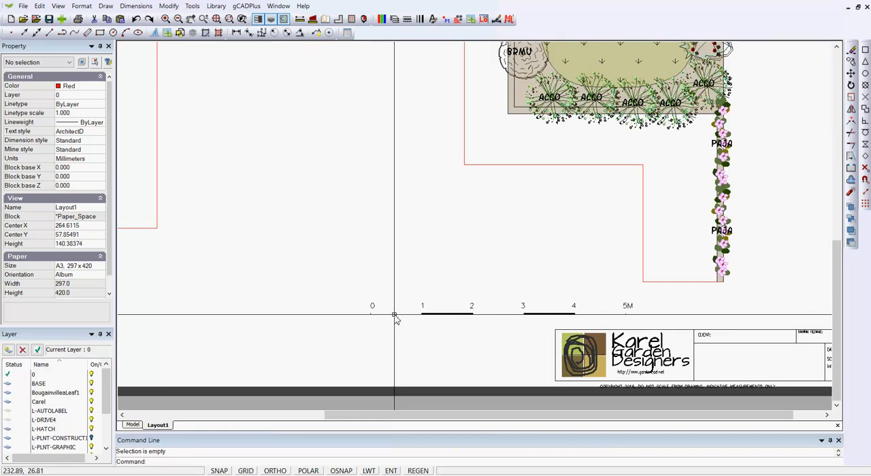
# Compare the scale bar with its original in model space, and return to Layout1
pyautogui.click(133, 425)
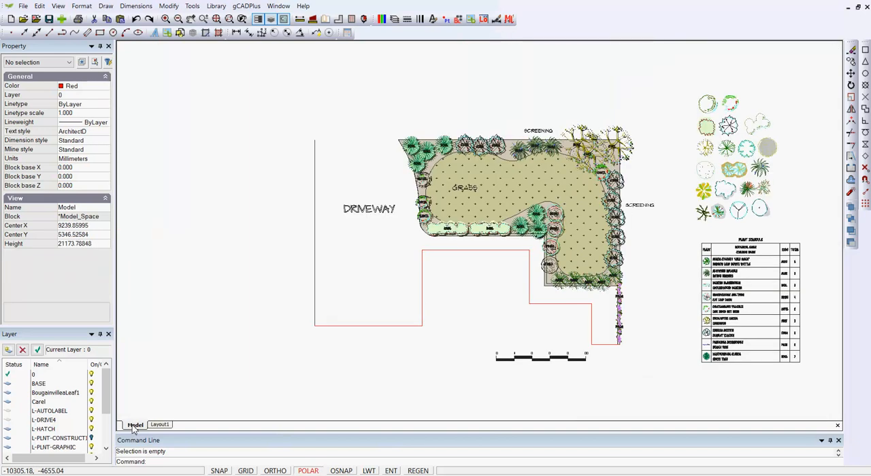
pyautogui.scroll(3, 565, 381)
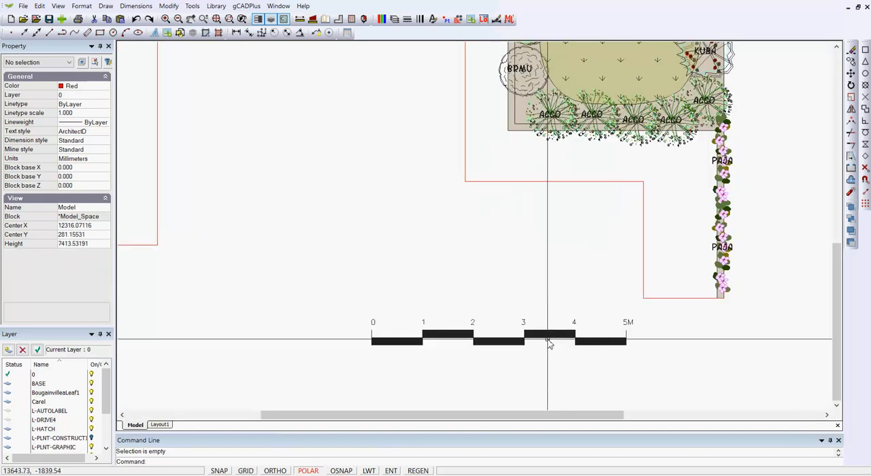
pyautogui.click(159, 424)
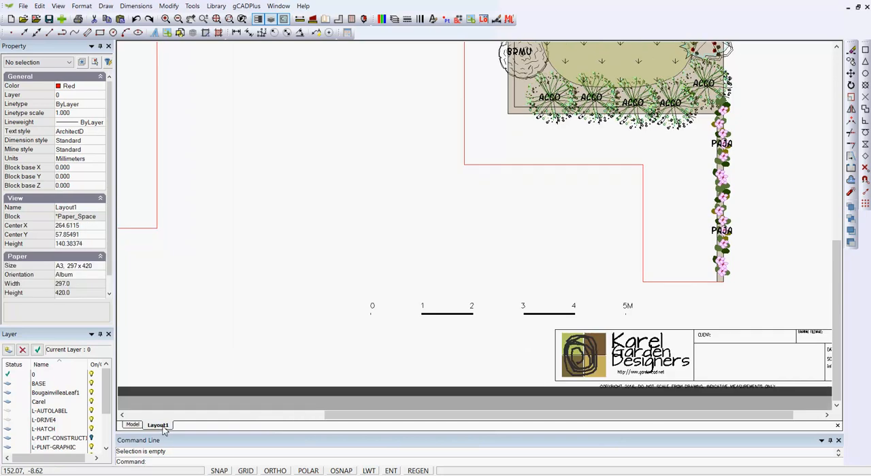
pyautogui.scroll(-3, 326, 270)
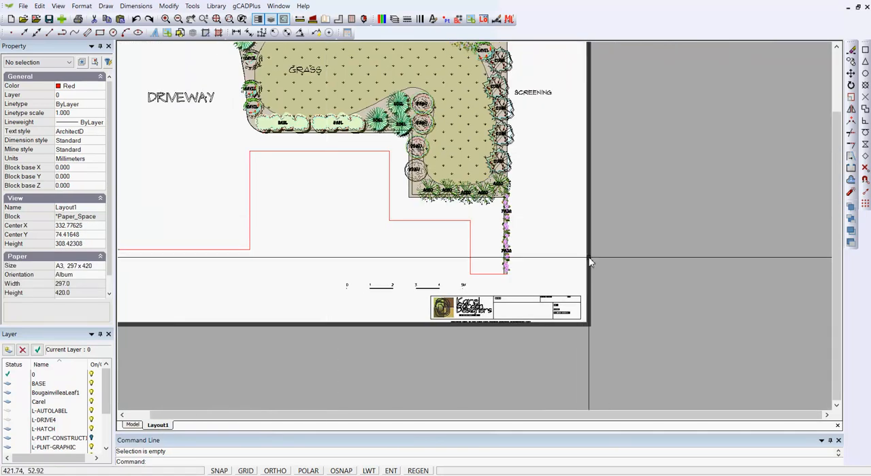
# Check the layer list of the plan's viewport, close it without changes and deselect the viewport
pyautogui.moveTo(603, 237); pyautogui.dragTo(554, 192)
pyautogui.rightClick(553, 206)
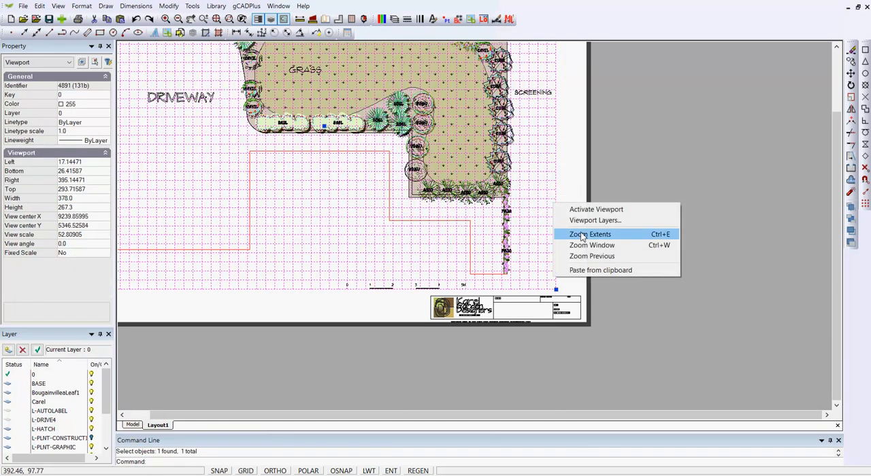
pyautogui.click(580, 221)
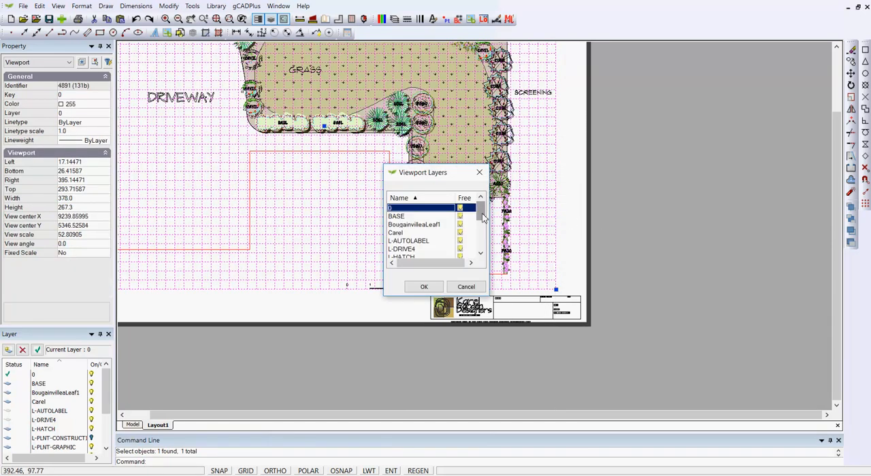
pyautogui.moveTo(483, 217)
pyautogui.mouseDown()
pyautogui.moveTo(483, 237)
pyautogui.moveTo(482, 209)
pyautogui.mouseUp()
pyautogui.click(473, 291)
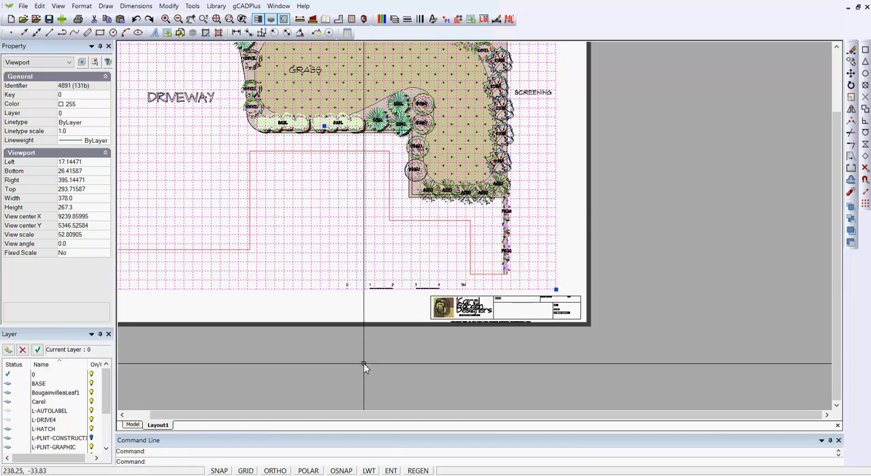
pyautogui.press('Escape')
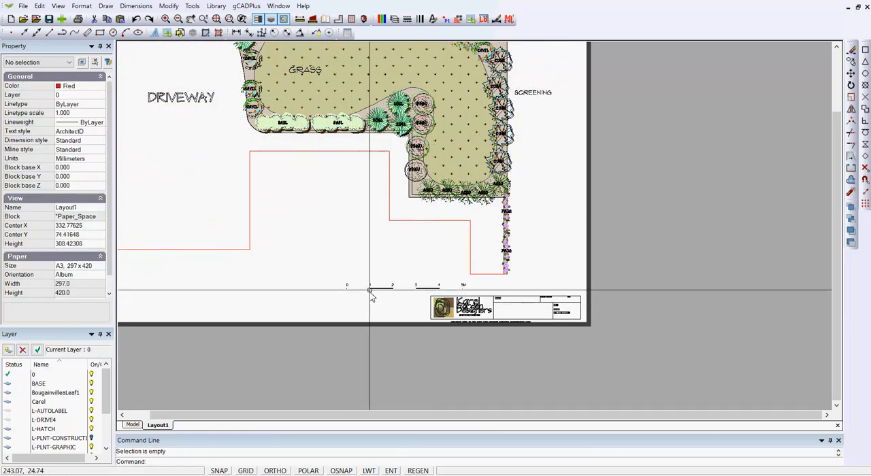
# Move the plan's viewport up the sheet so that its bottom edge sits at about 48 mm
pyautogui.scroll(3, 370, 287)
pyautogui.scroll(-3, 369, 288)
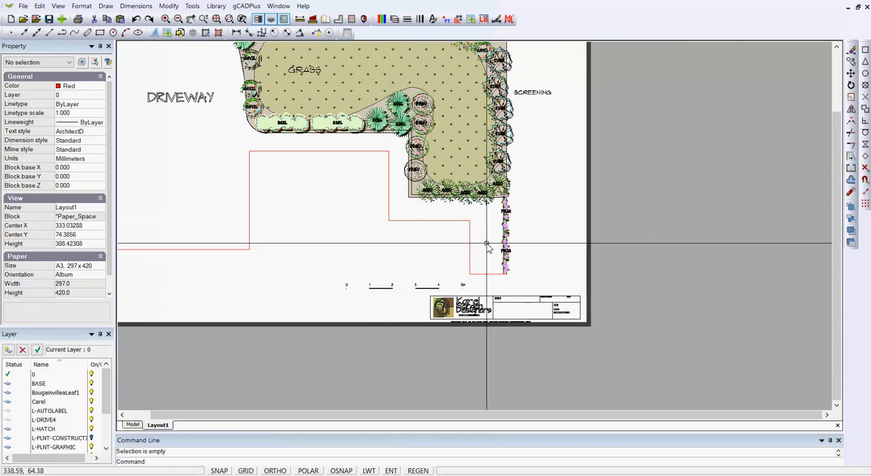
pyautogui.moveTo(617, 265); pyautogui.dragTo(536, 217)
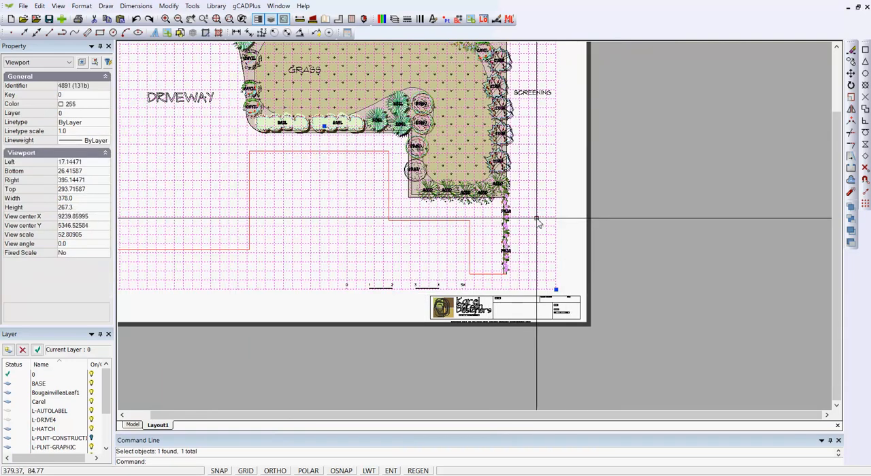
pyautogui.scroll(-3, 513, 257)
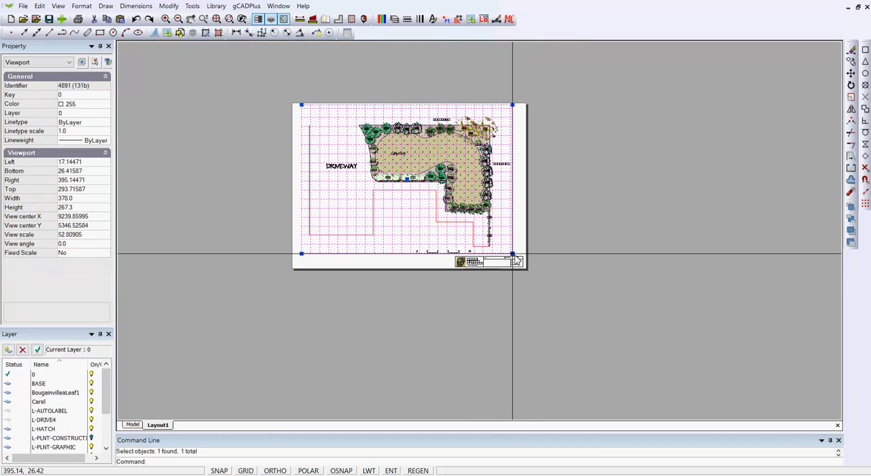
pyautogui.click(405, 167)
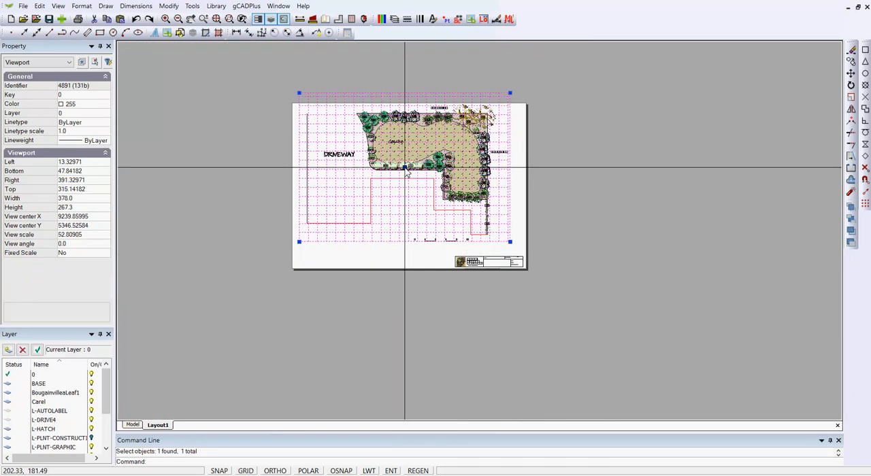
# Stretch the viewport's lower-right corner downward to about 380 by 287 mm, taking in the whole scale bar, and deselect it
pyautogui.click(511, 249)
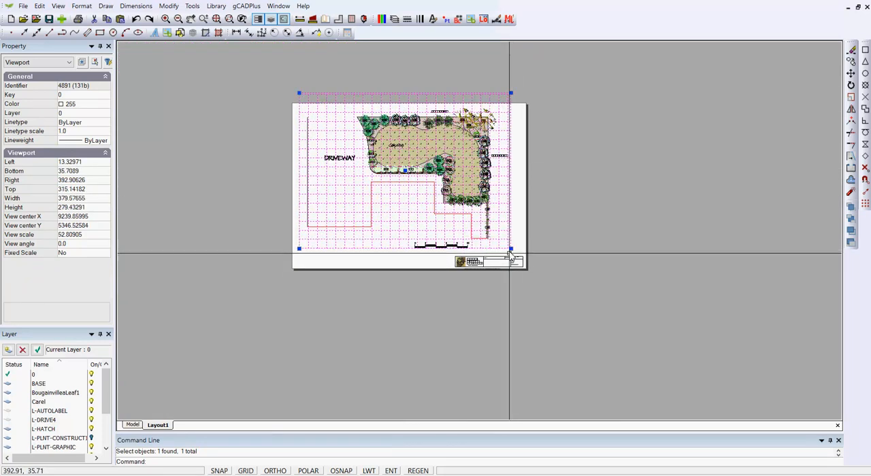
pyautogui.click(511, 249)
pyautogui.click(511, 253)
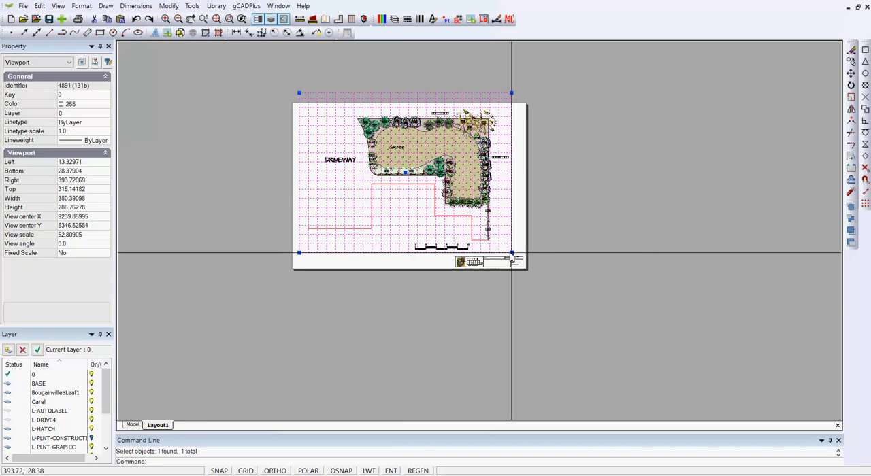
pyautogui.press('Escape')
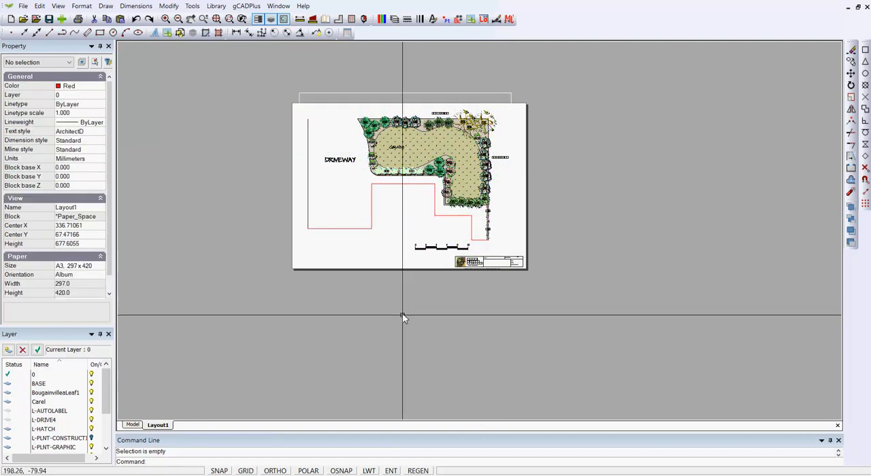
# Start a PDF export of Layout1 with a print region spanning the sheet from near its upper-left corner to its lower-right corner
pyautogui.scroll(3, 446, 235)
pyautogui.rightClick(673, 247)
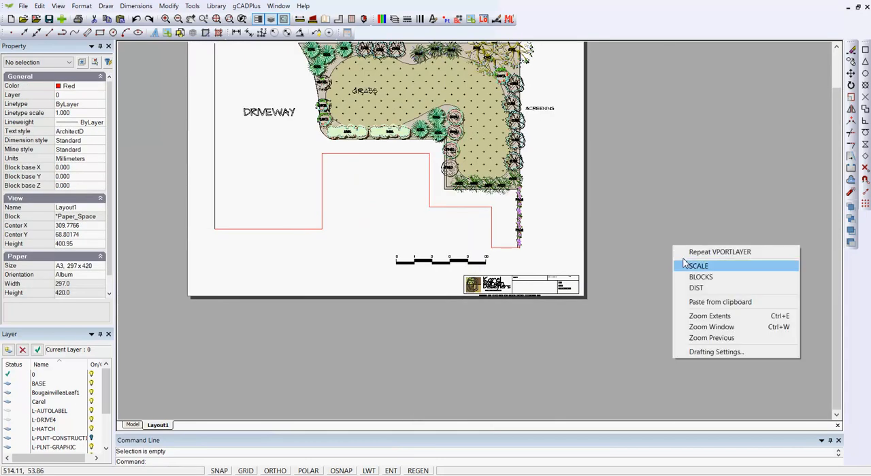
pyautogui.click(731, 317)
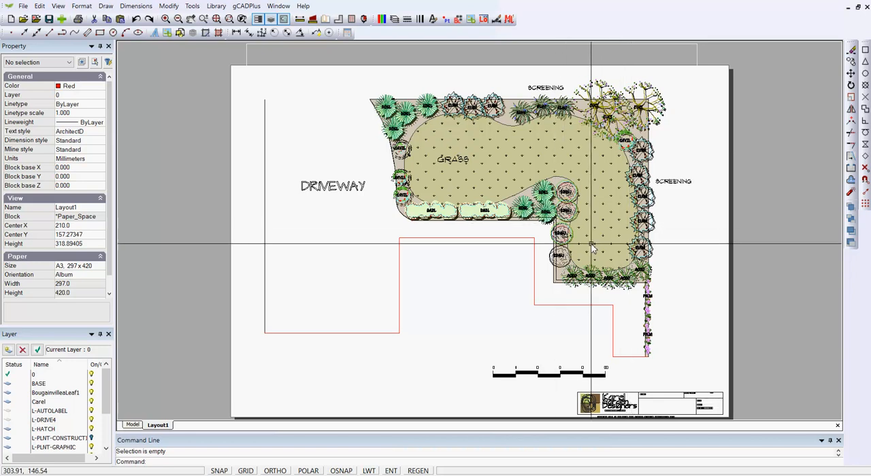
pyautogui.click(23, 6)
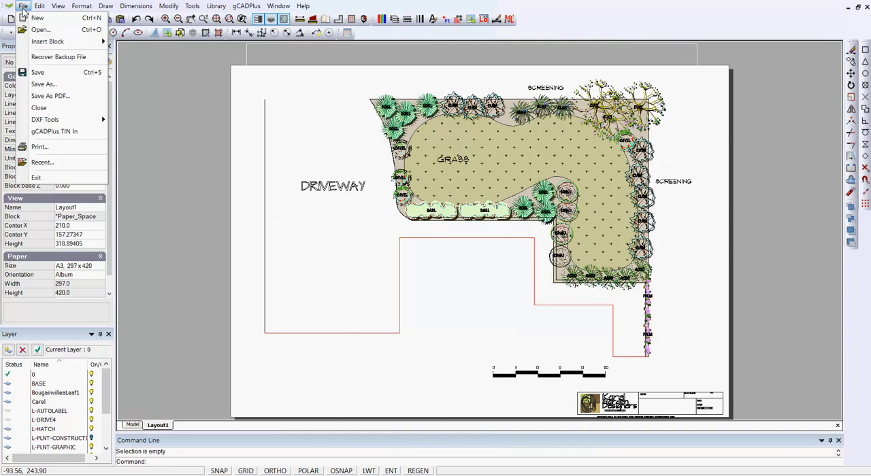
pyautogui.click(49, 96)
pyautogui.click(442, 276)
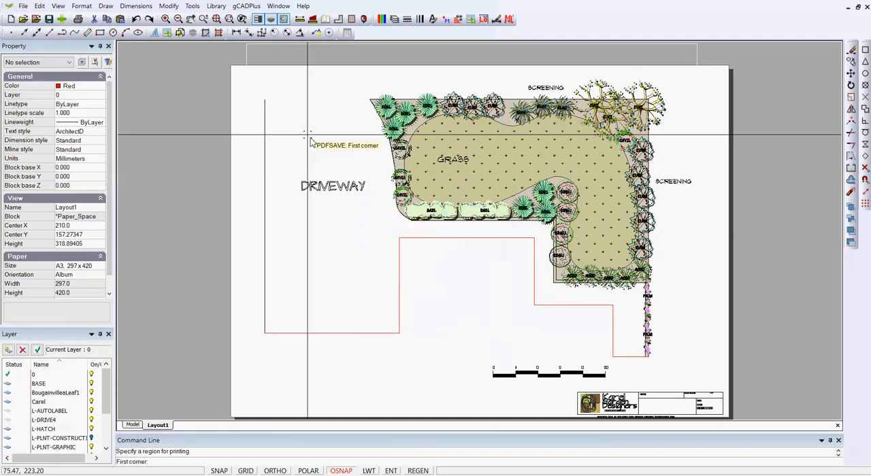
pyautogui.click(253, 74)
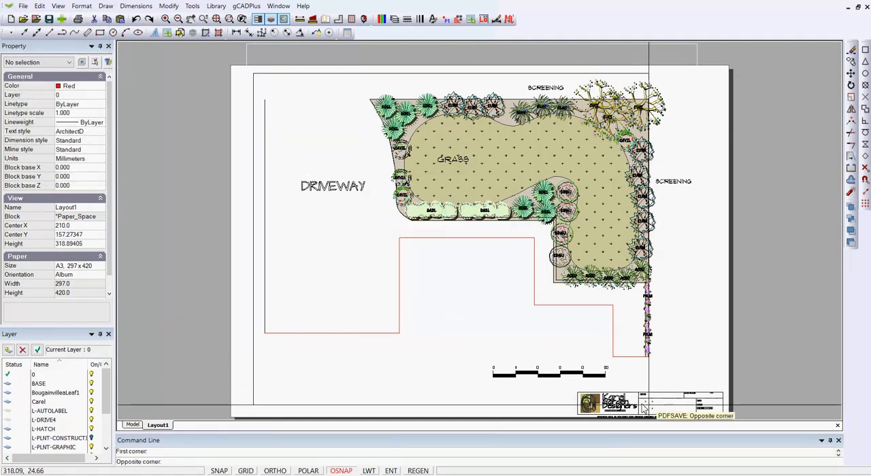
pyautogui.click(728, 424)
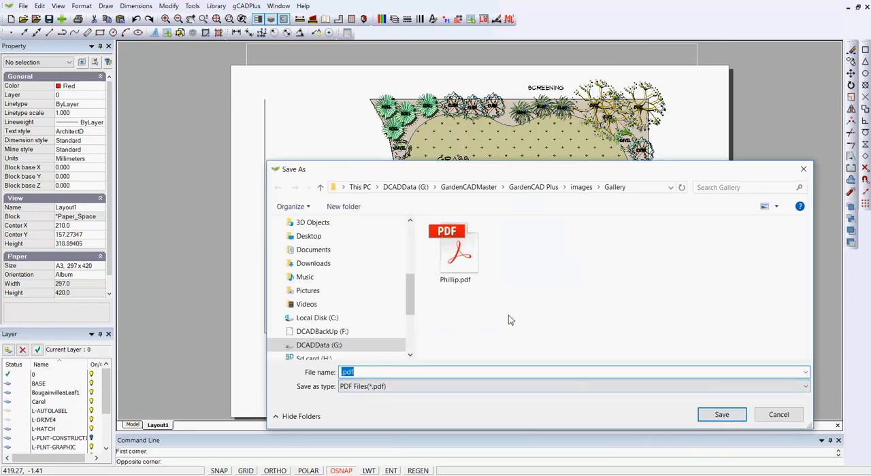
# Save the PDF over the existing file in the Gallery folder, and hide the tools pane in the PDF viewer
pyautogui.click(464, 264)
pyautogui.click(722, 415)
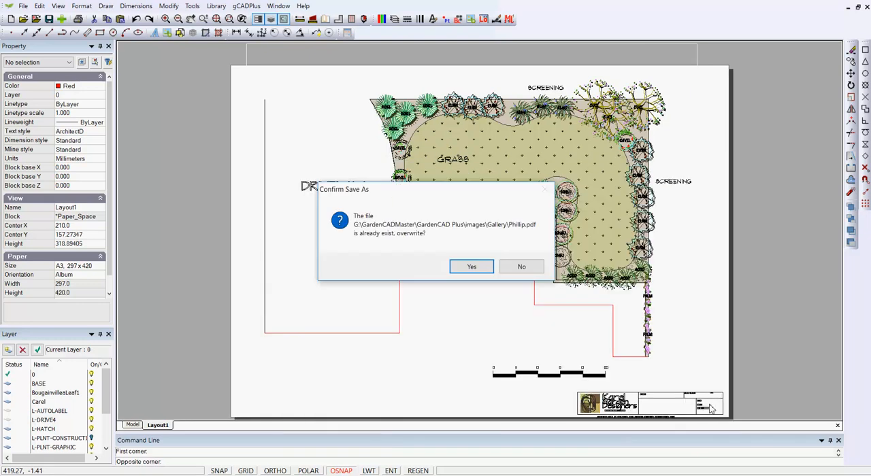
pyautogui.click(472, 267)
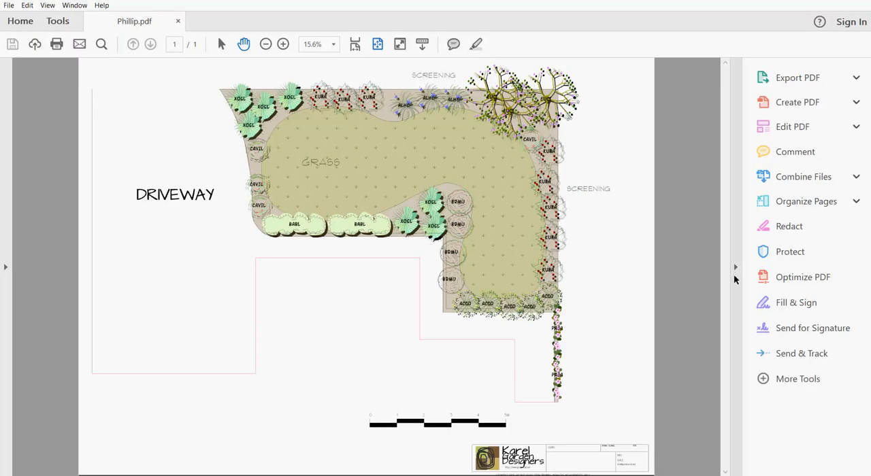
pyautogui.click(735, 267)
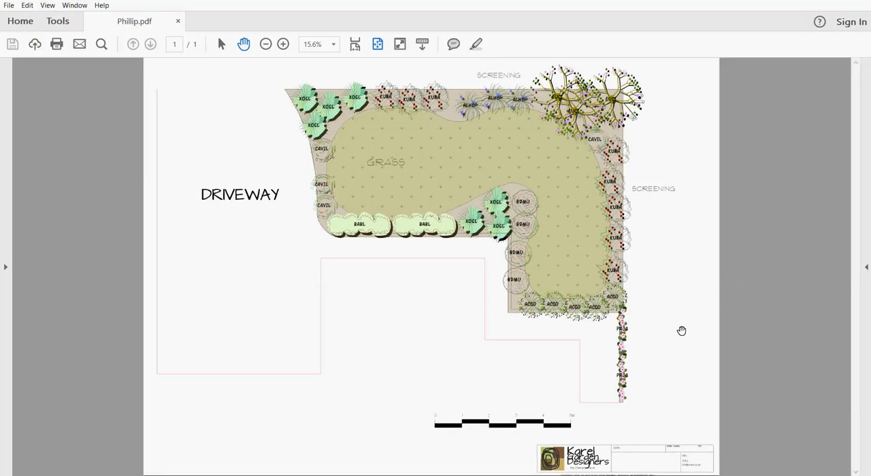